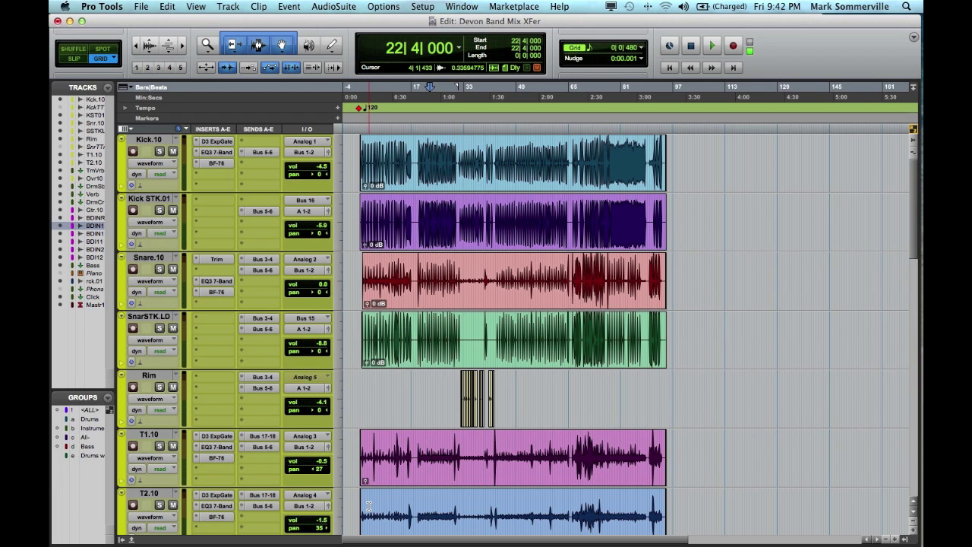
- Enable the <ALL> group and select the song from -1|3|000 to 99|1|000 on every track
click(92, 411)
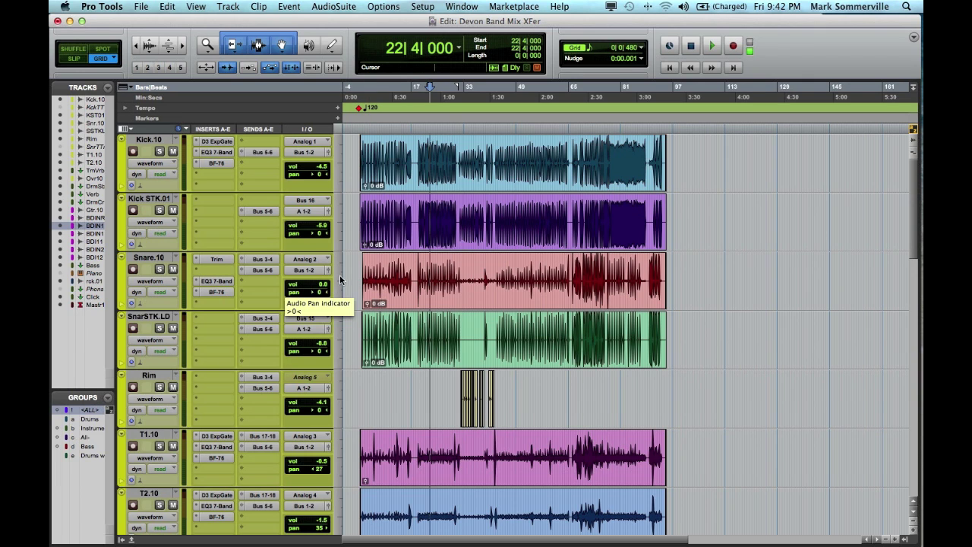
drag(355, 275, 680, 290)
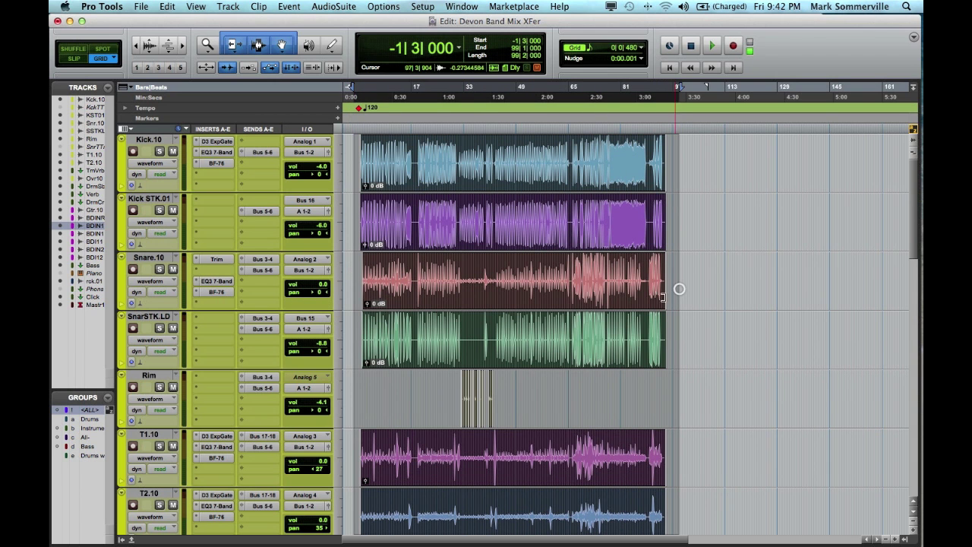
scroll(543, 342, down, 10)
scroll(542, 345, down, 6)
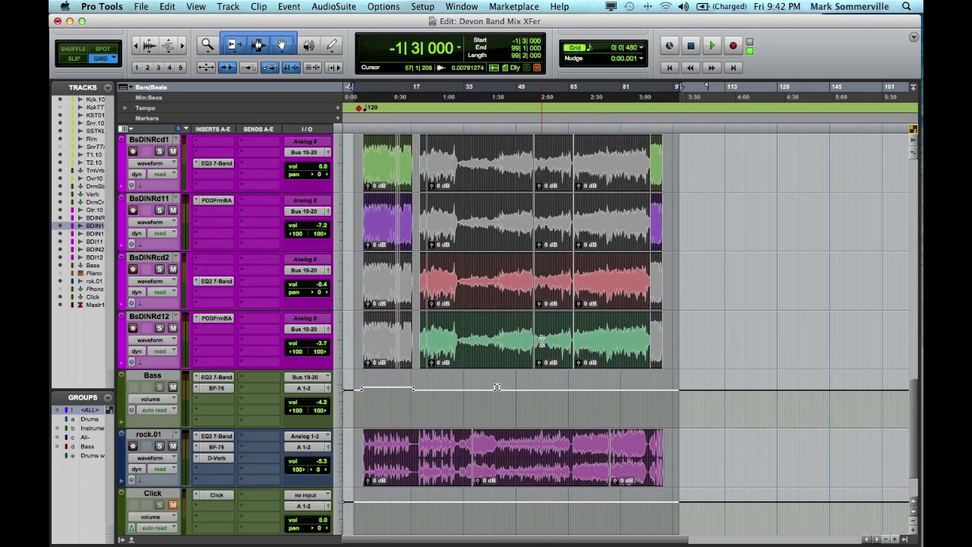
scroll(541, 343, up, 6)
scroll(541, 343, up, 10)
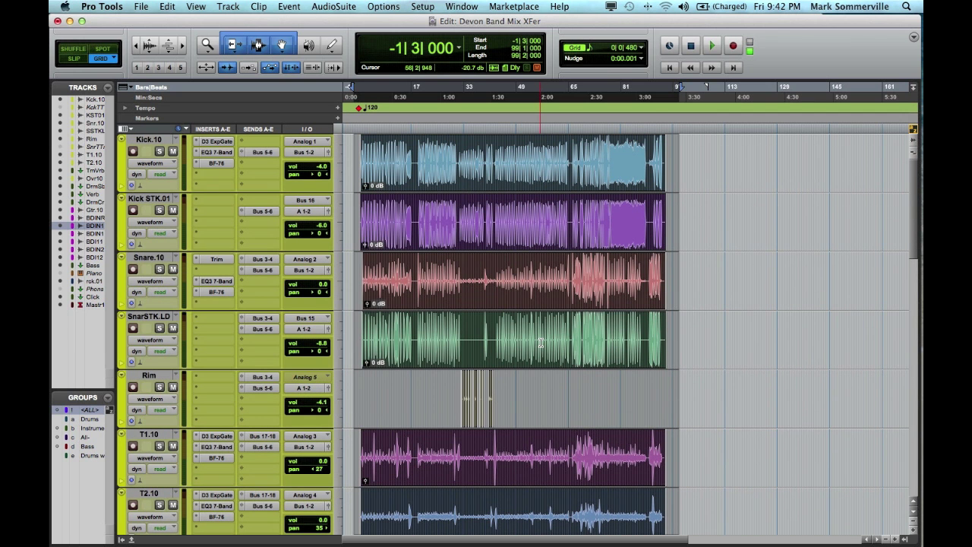
key(super+f)
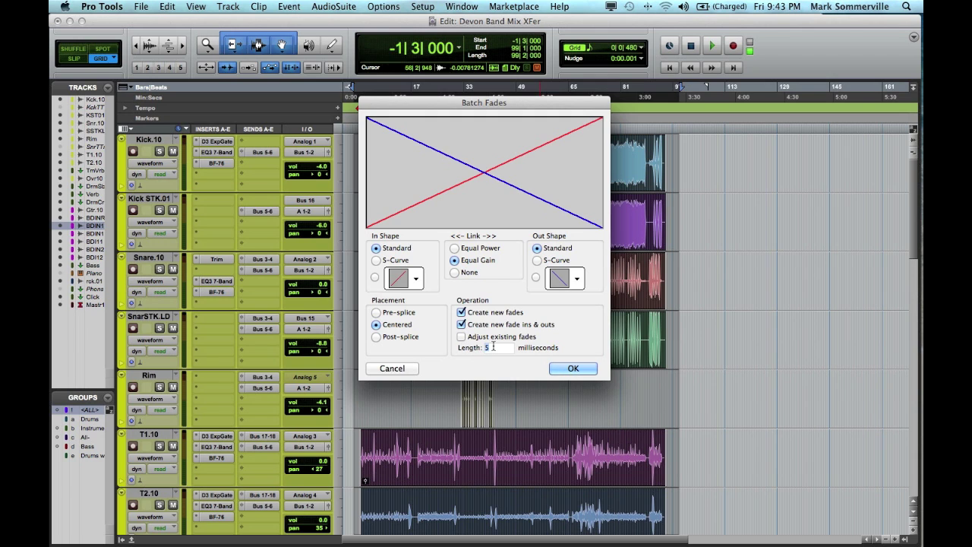
- Confirm Batch Fades with Centered, Equal Gain, 5 ms fades on all clip edges
click(585, 368)
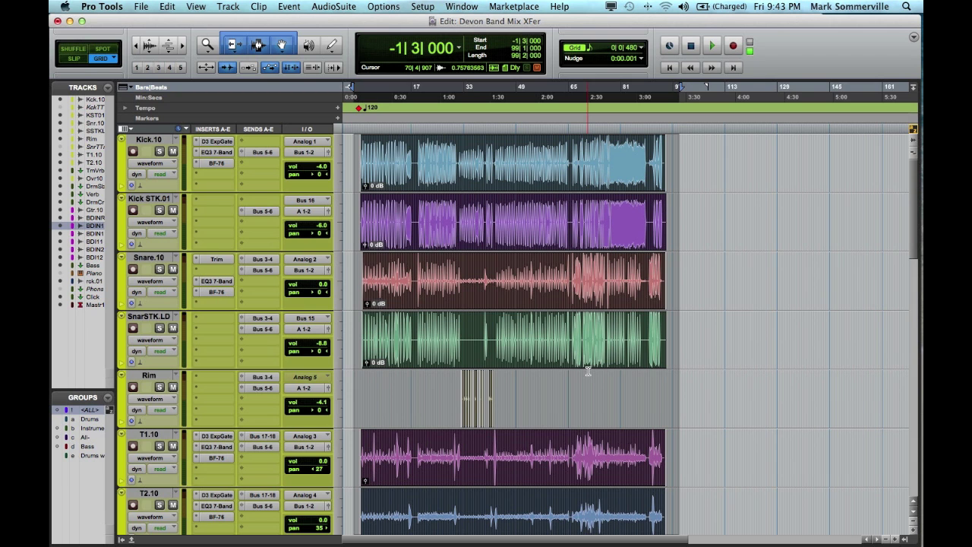
scroll(588, 371, down, 6)
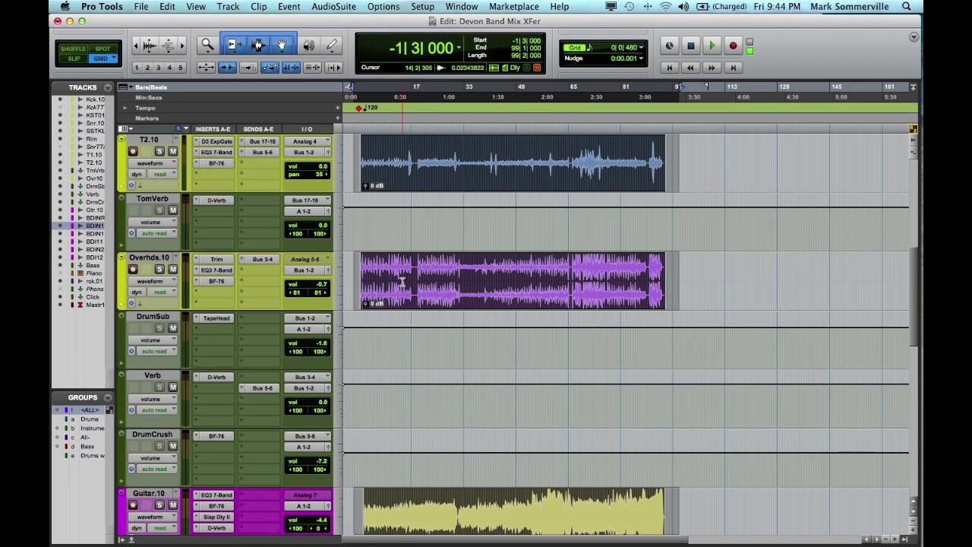
scroll(646, 290, down, 6)
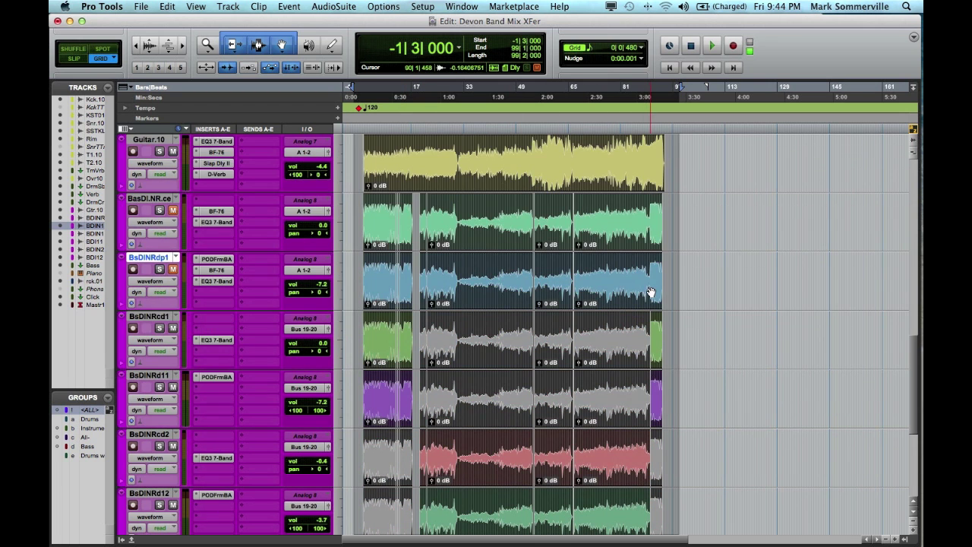
click(620, 213)
click(387, 222)
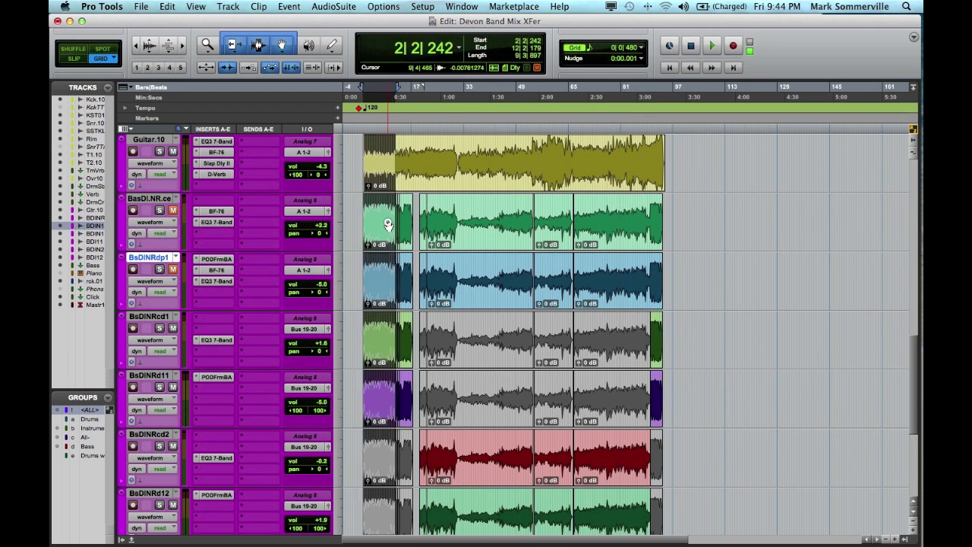
click(409, 231)
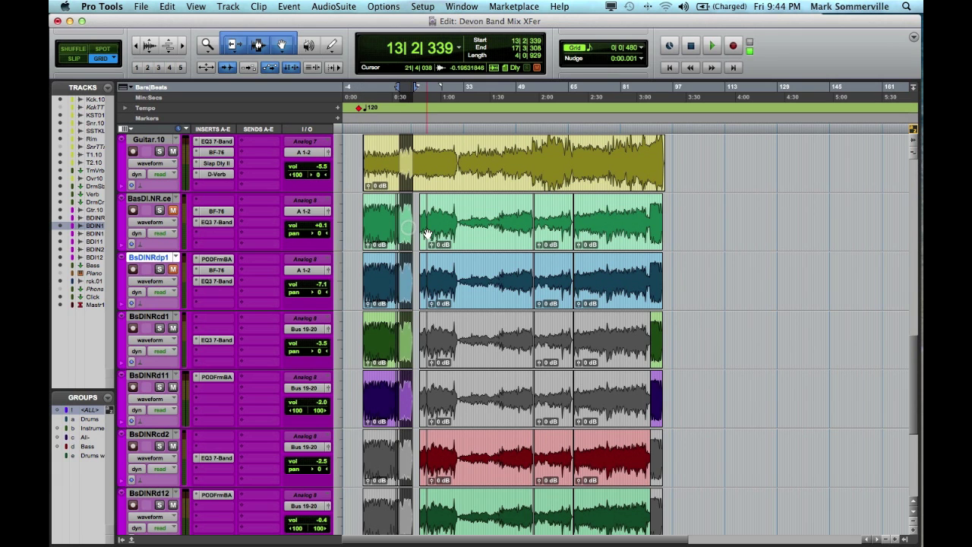
click(427, 230)
key(Tab)
key(Tab)
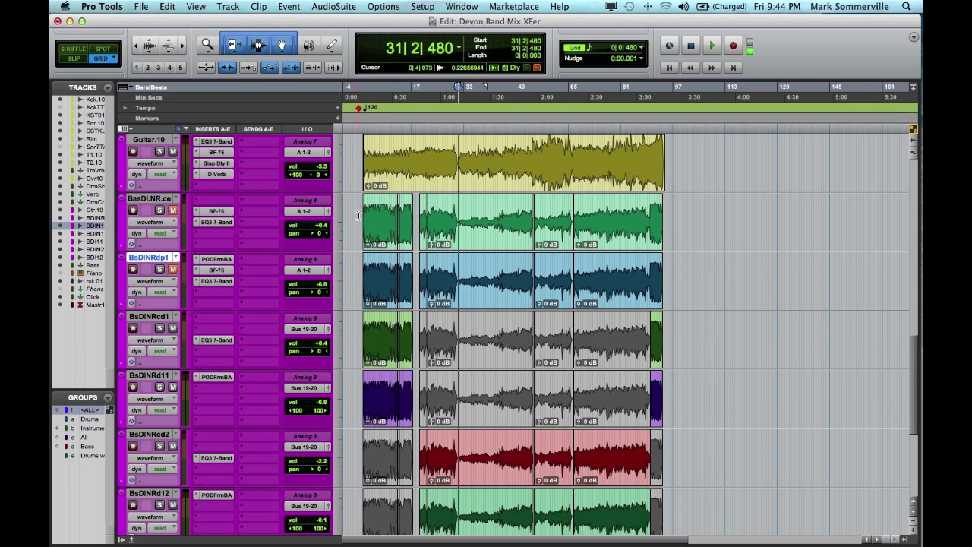
- Set the selection start at 0|1|000 and select all clips on every track
key(t)
key(t)
key(t)
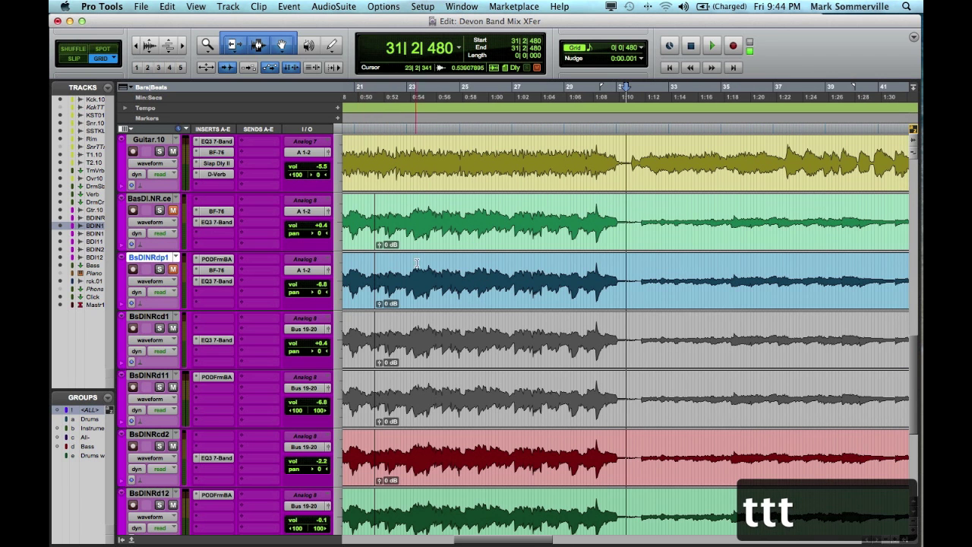
drag(471, 541, 358, 539)
scroll(484, 325, up, 5)
scroll(485, 325, up, 5)
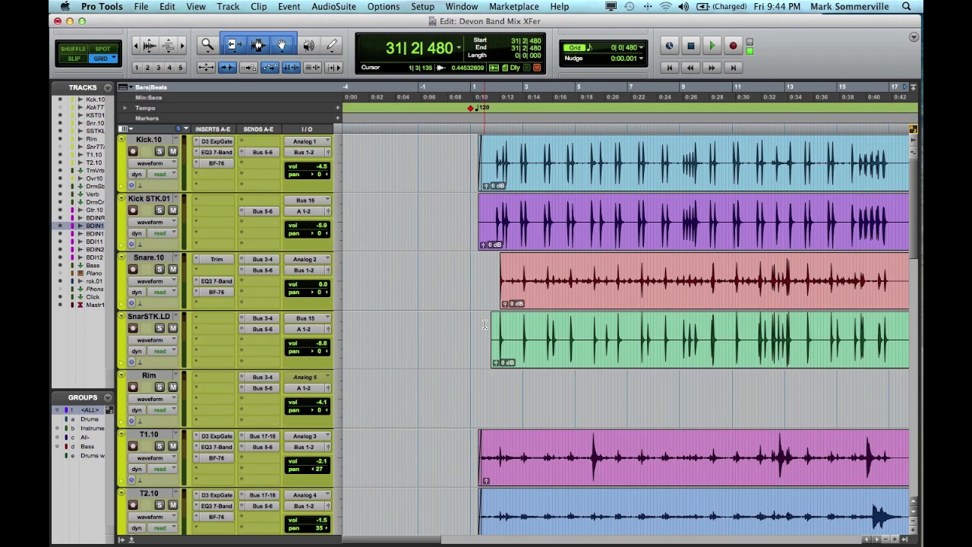
click(461, 116)
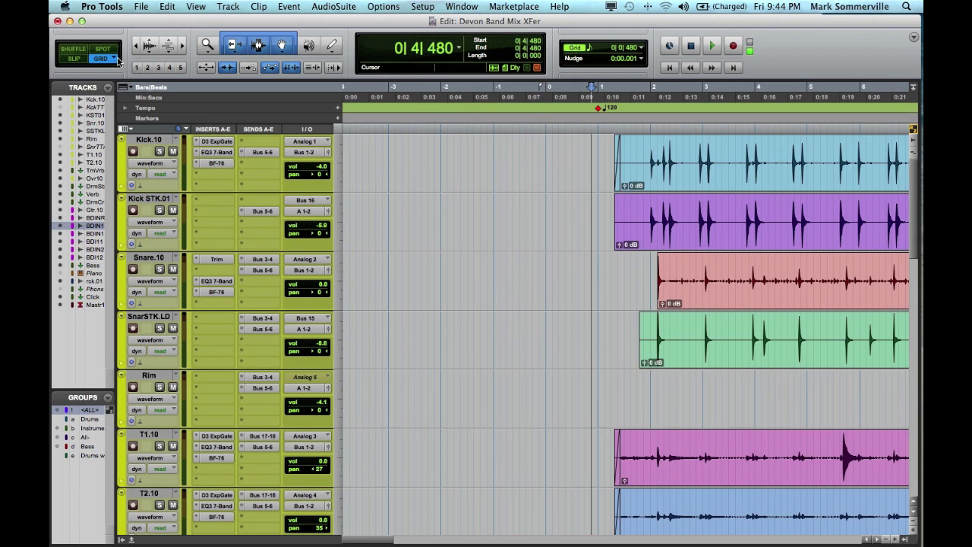
click(547, 156)
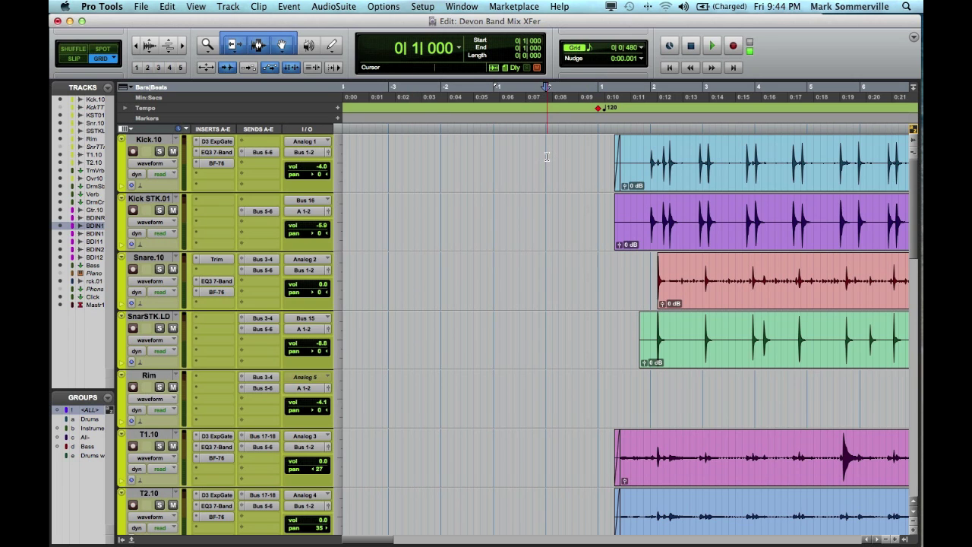
key(r)
key(r)
key(r)
key(r)
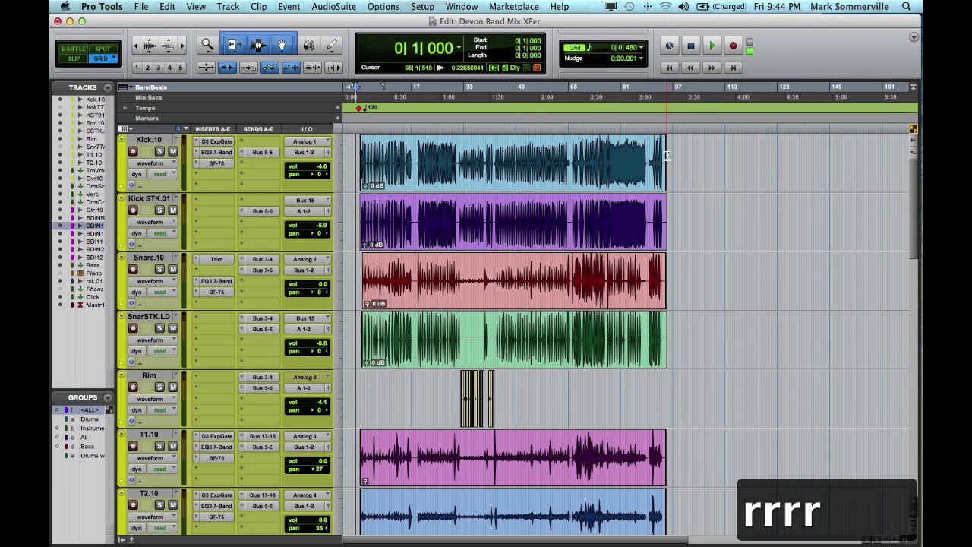
triple_click(670, 155)
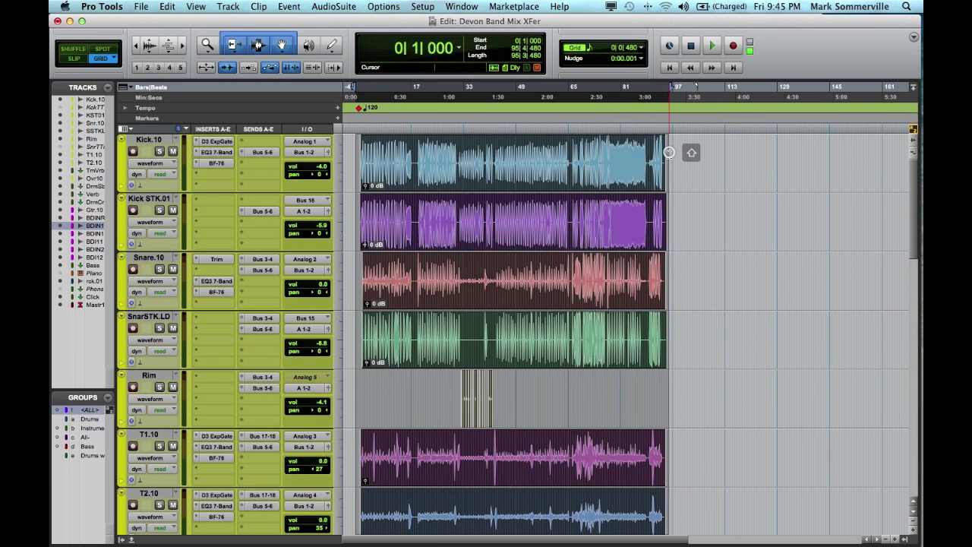
- Pull the selection end back to 95|2|000, just past the final tails, then view the whole song
key(t)
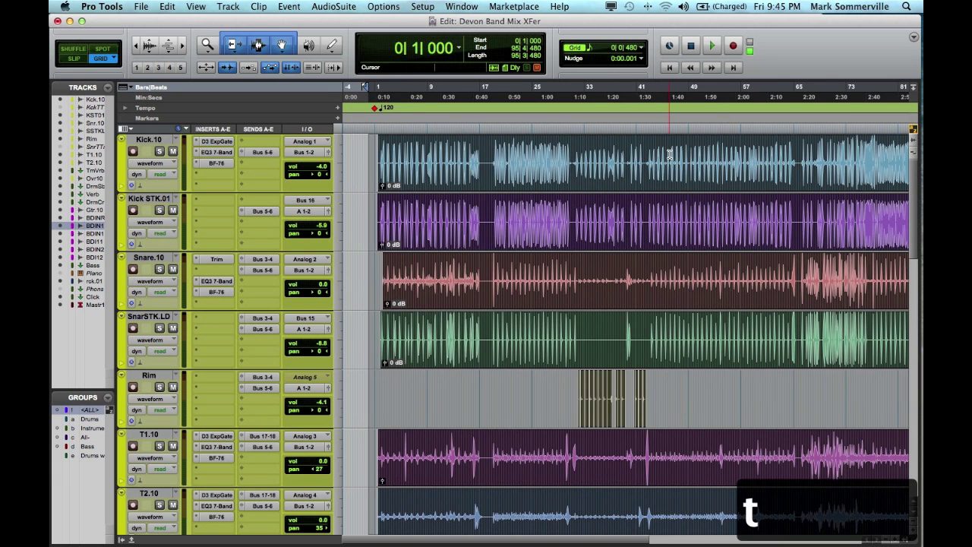
key(t)
key(Right)
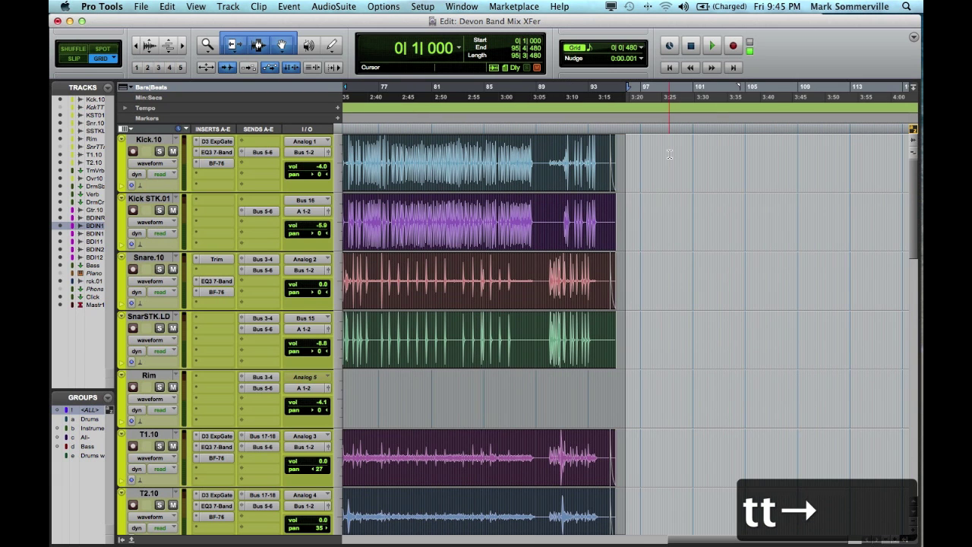
key(t)
key(t)
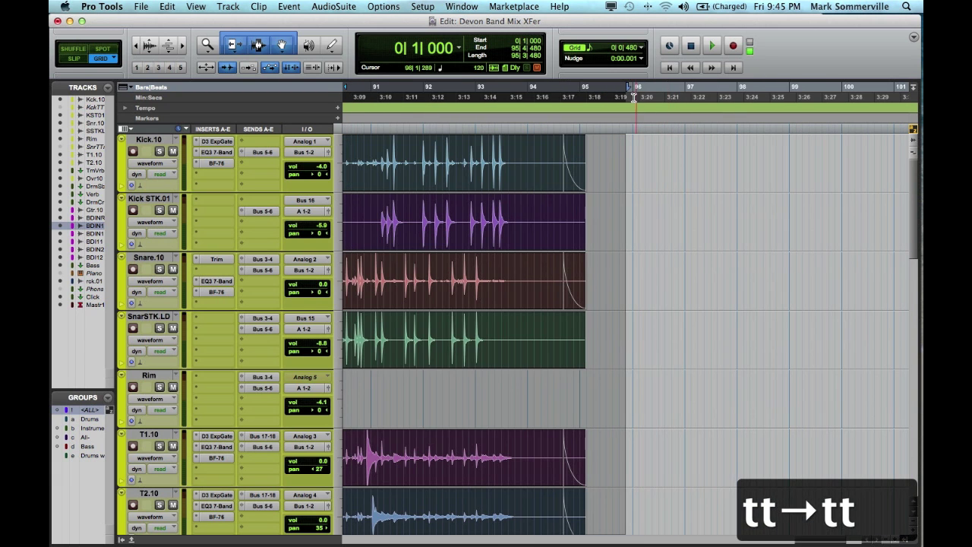
drag(630, 90, 596, 91)
scroll(603, 348, down, 10)
scroll(603, 348, down, 10)
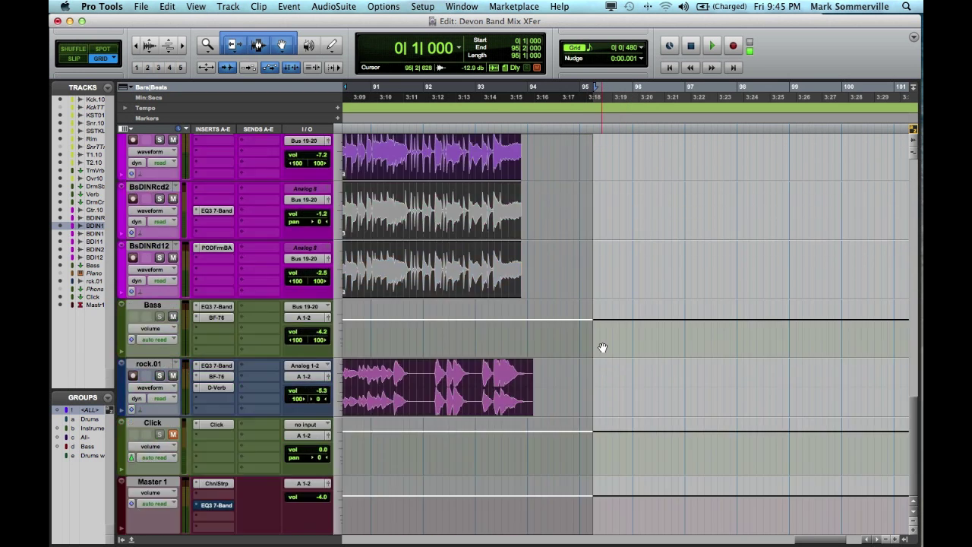
scroll(602, 348, up, 20)
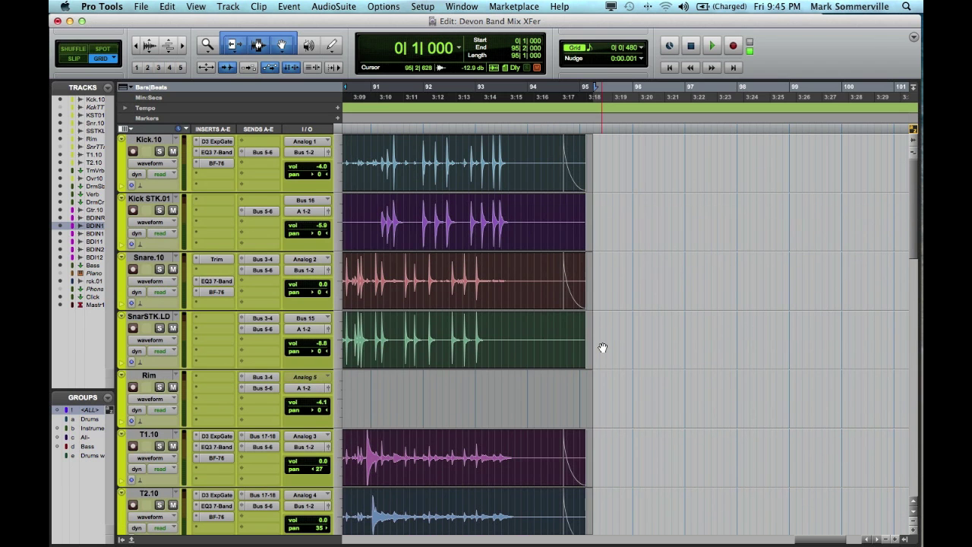
key(Left)
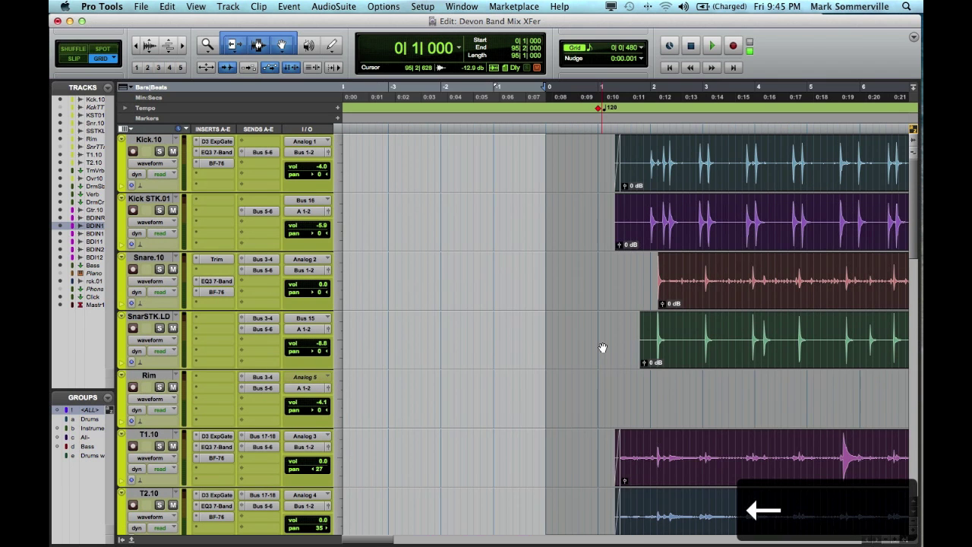
key(r)
key(r)
key(r)
key(r)
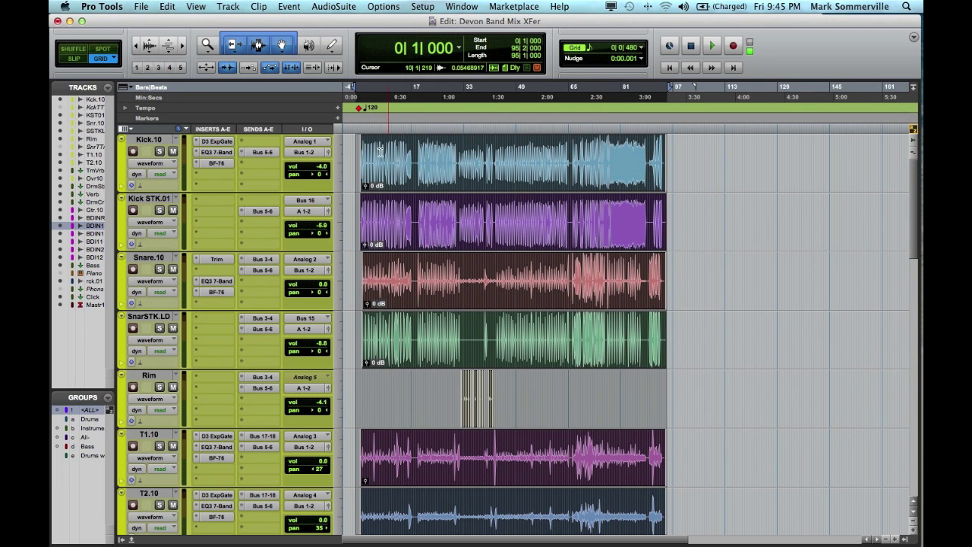
- Consolidate all selected tracks' clips with Alt+Shift+3, then deselect, leaving the insertion point at bar 50
click(167, 6)
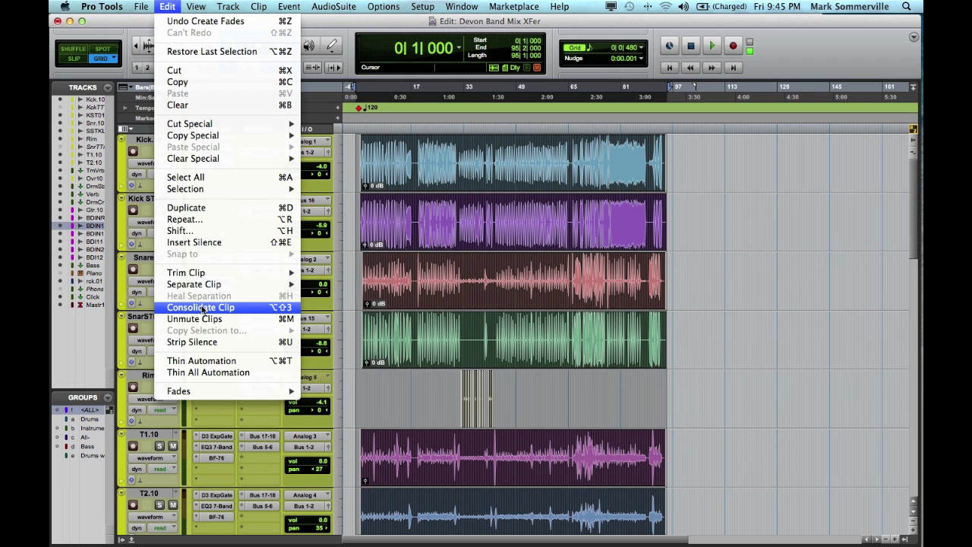
click(517, 147)
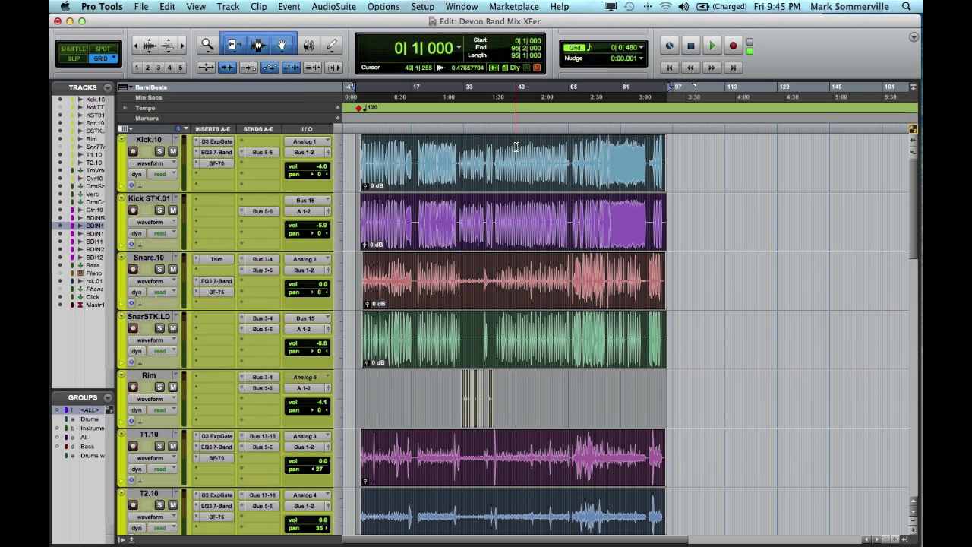
key(alt+shift+3)
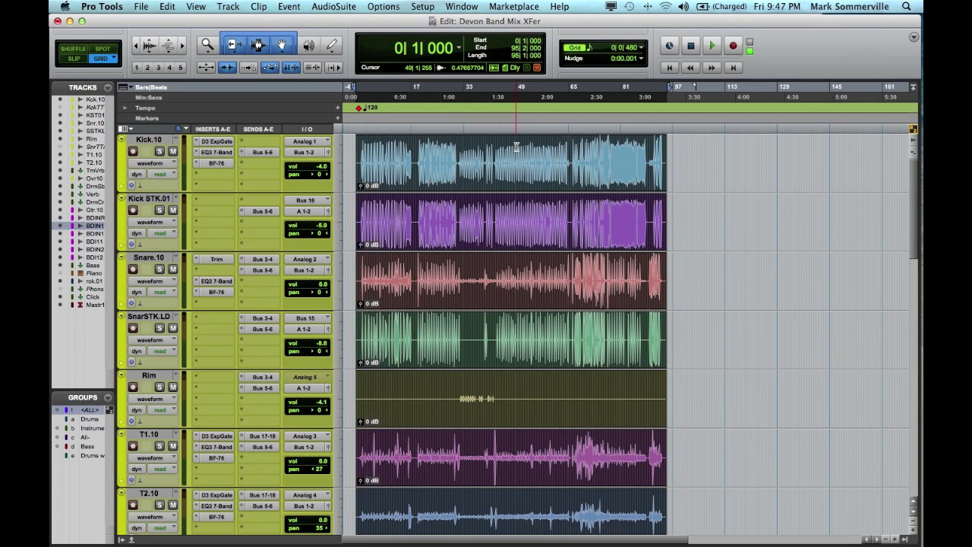
click(521, 218)
scroll(521, 218, down, 15)
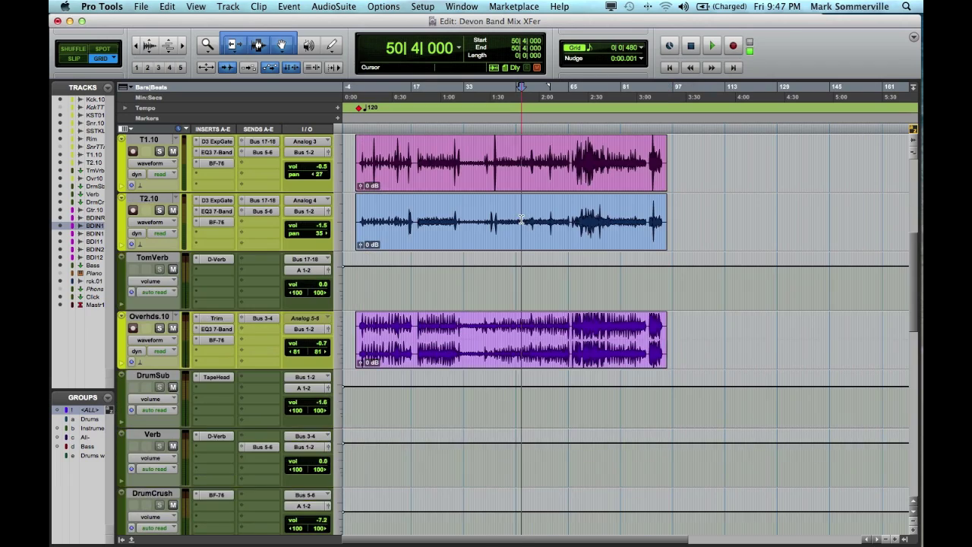
scroll(522, 218, down, 5)
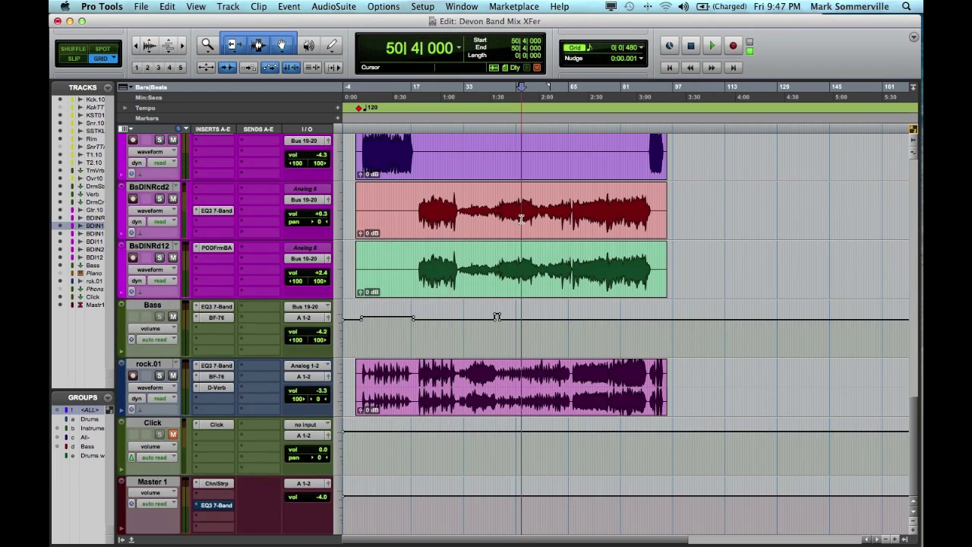
scroll(521, 218, up, 5)
scroll(521, 218, up, 15)
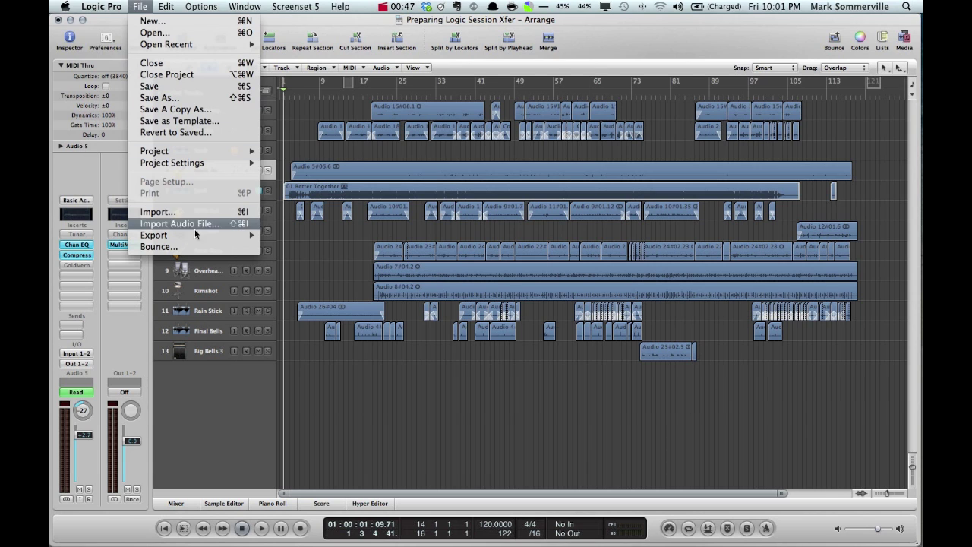
- Export all tracks as audio files into a new folder 'We Could Find A Way WAVs 120BPM'
mouse_move(228, 237)
click(327, 276)
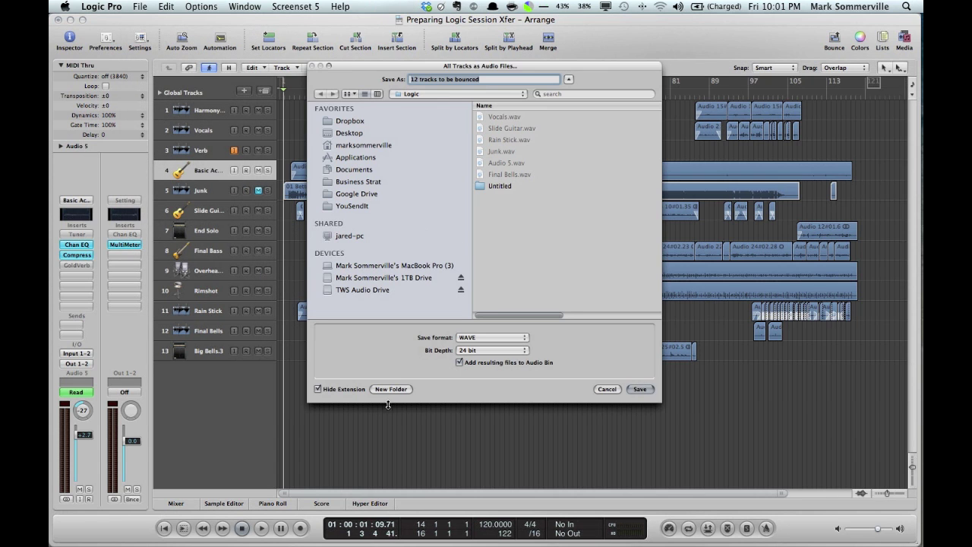
click(392, 389)
text(W)
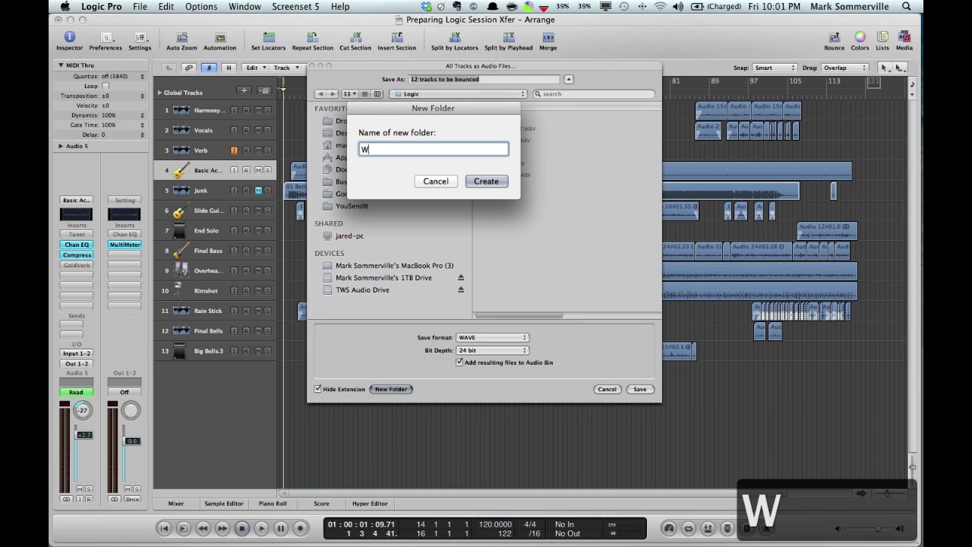
text(e Could Find)
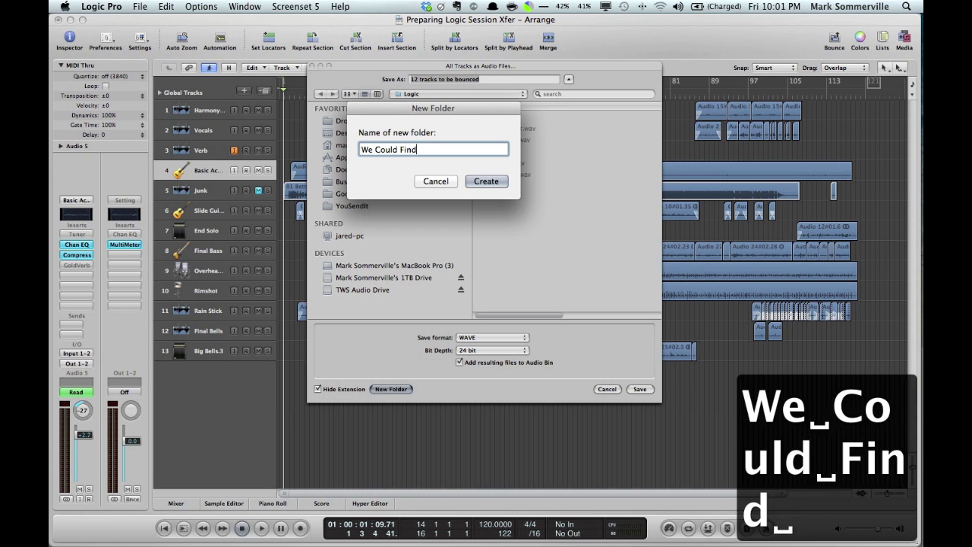
text( A Way W)
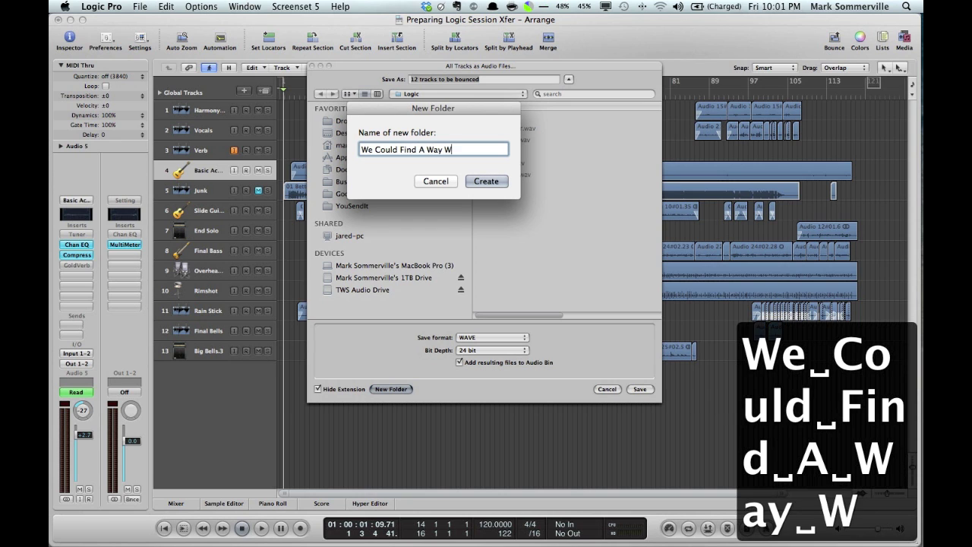
text(AVs 120)
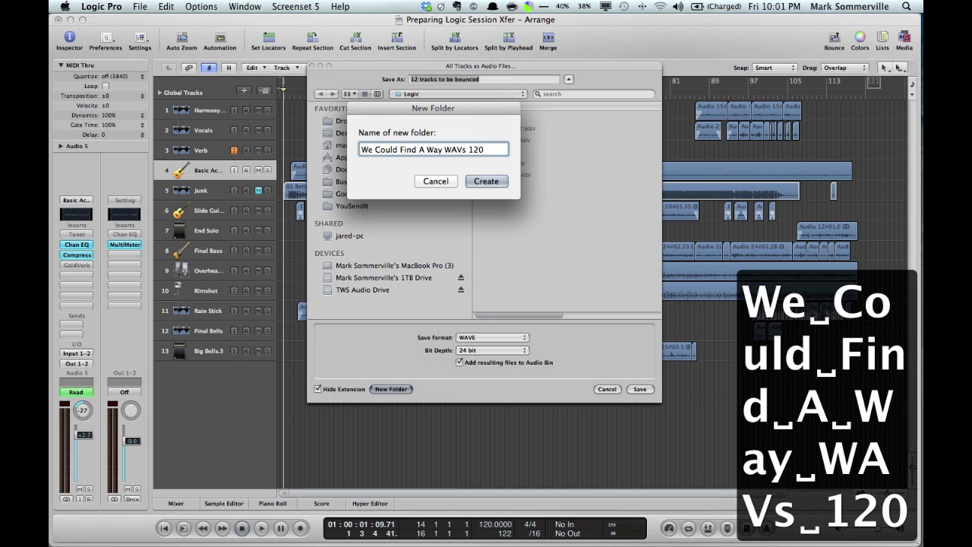
text(BPM)
key(Return)
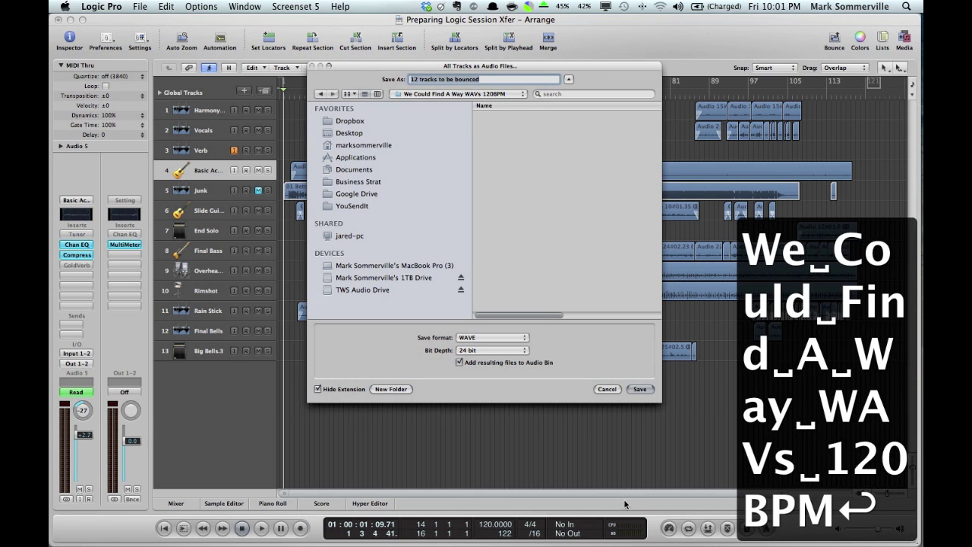
- Keep WAVE format at 24 bit and save the export
click(502, 339)
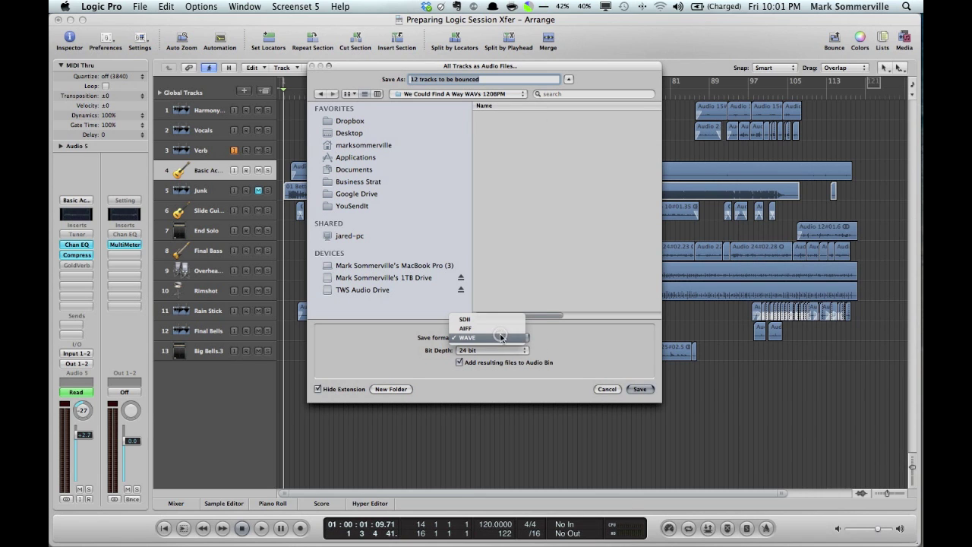
click(490, 338)
click(524, 350)
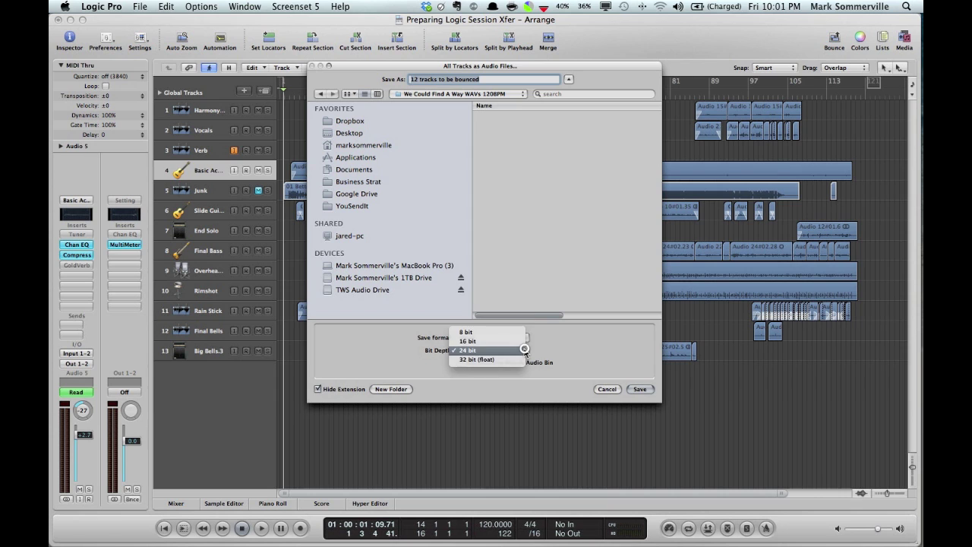
click(524, 351)
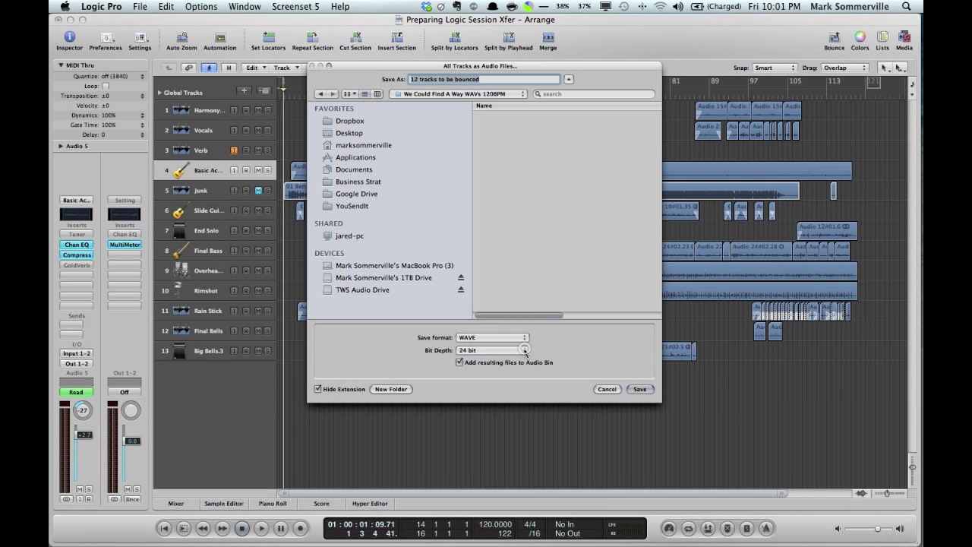
click(640, 389)
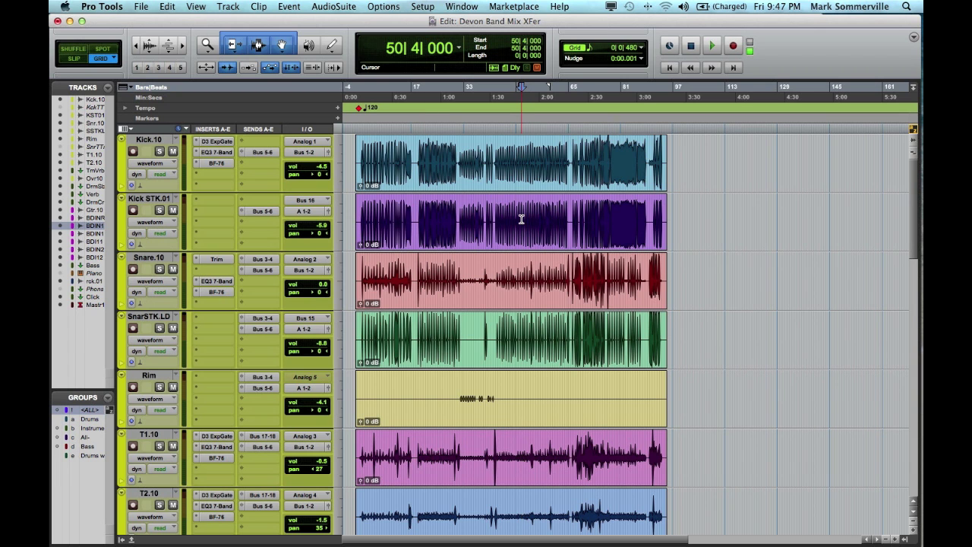
key(super+Tab)
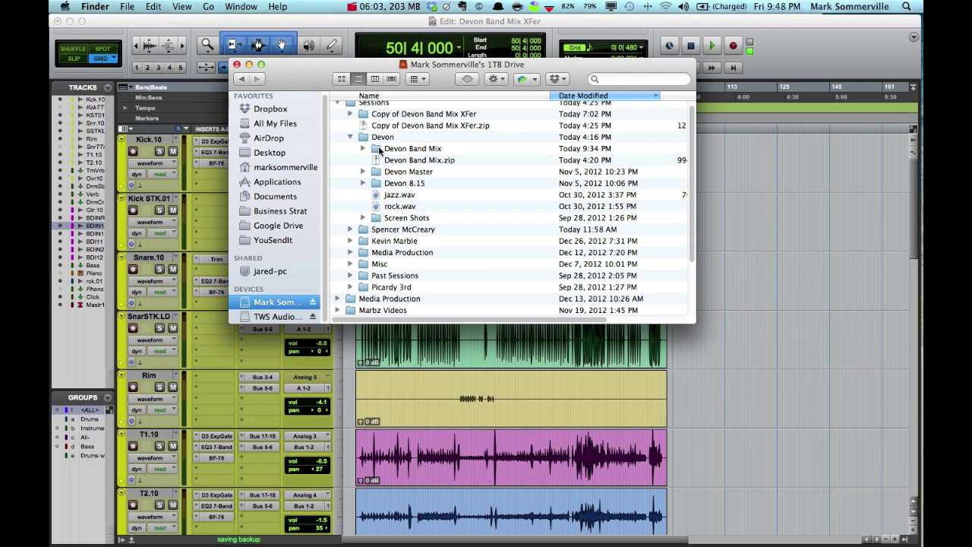
- Expand the Devon Band Mix folder to list the WAV files in Audio Files
scroll(365, 149, up, 1)
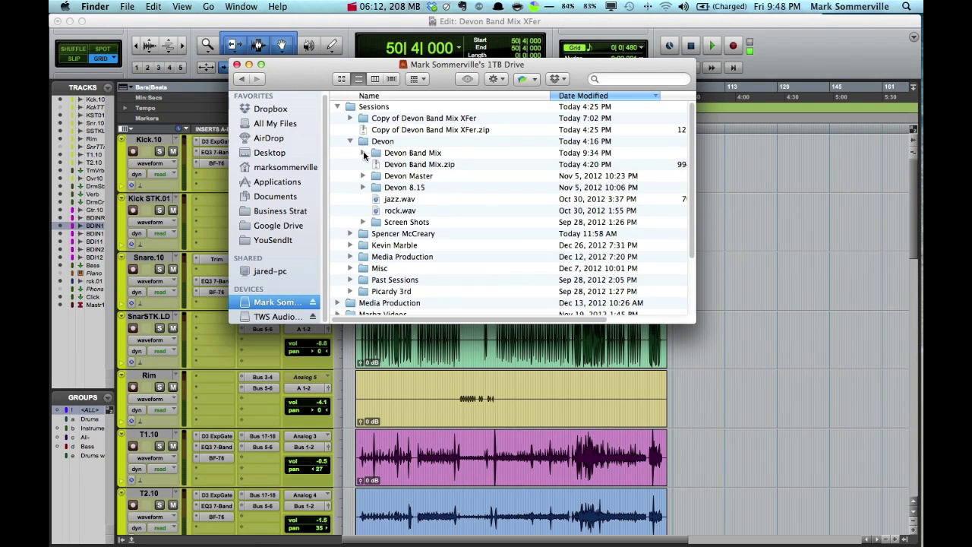
click(364, 153)
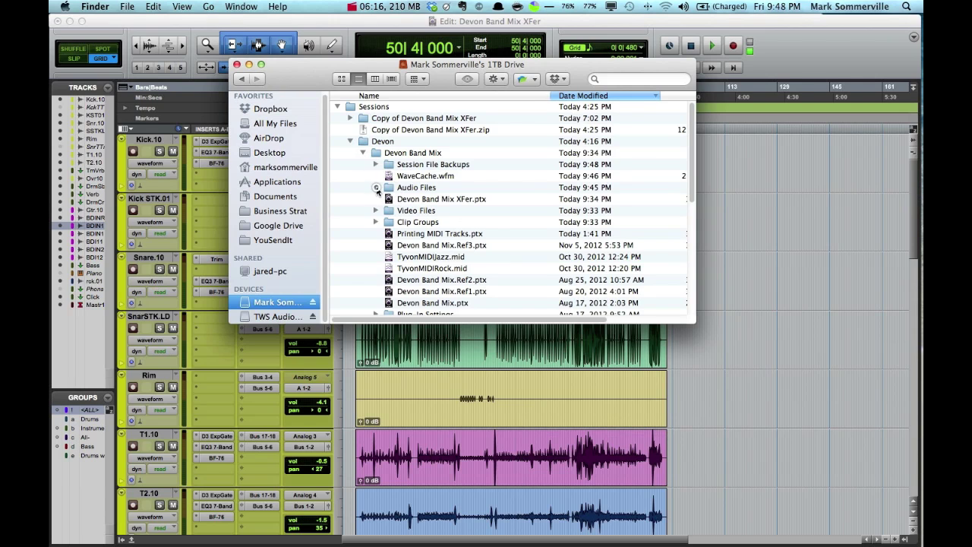
click(376, 188)
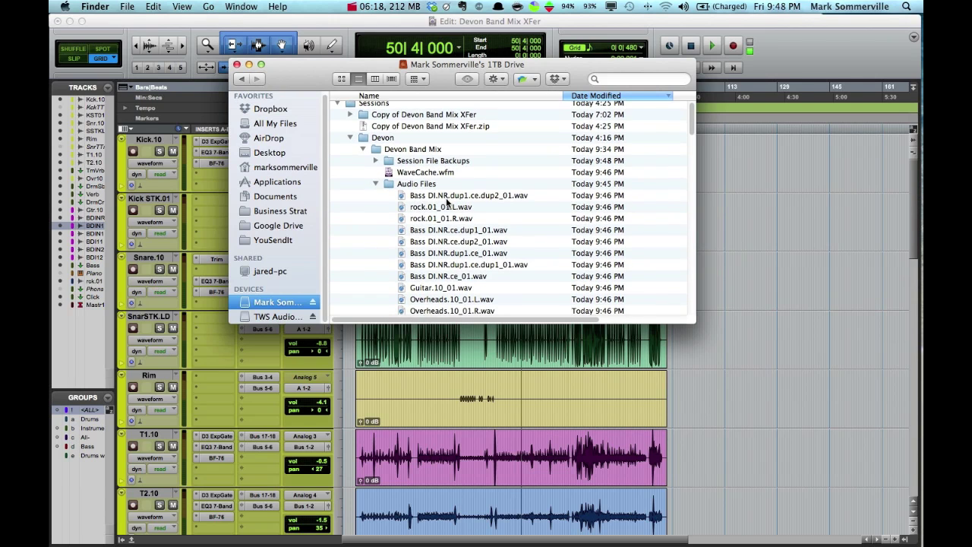
scroll(446, 198, down, 3)
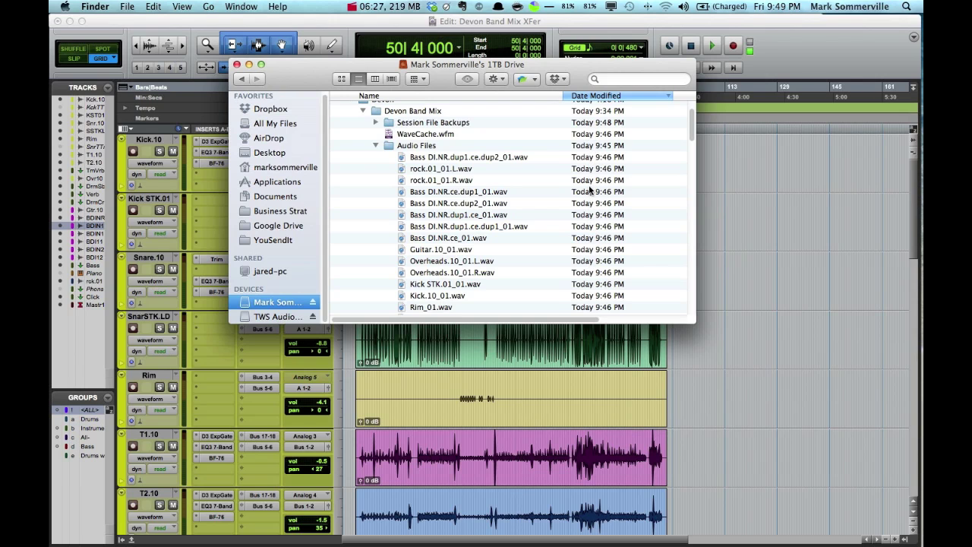
scroll(590, 190, down, 6)
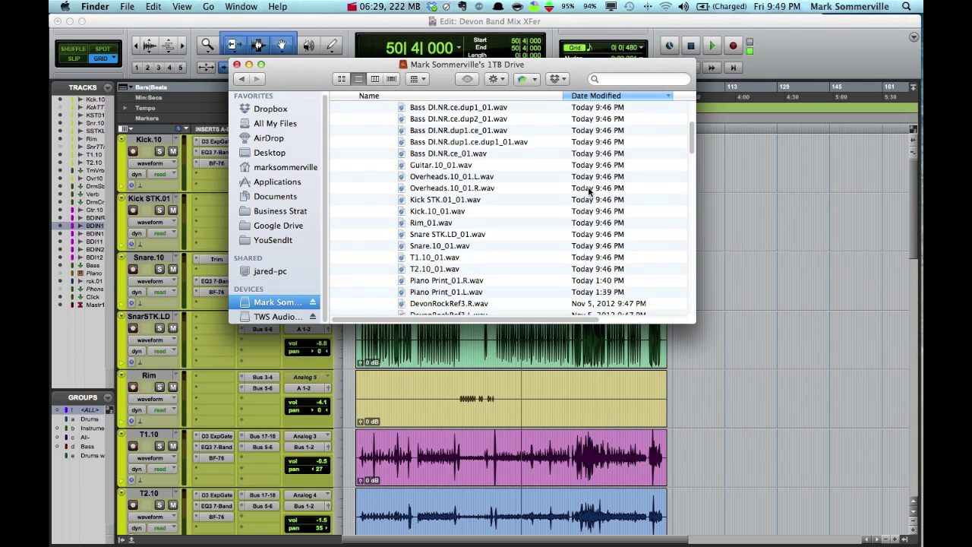
scroll(590, 190, down, 2)
scroll(590, 192, up, 1)
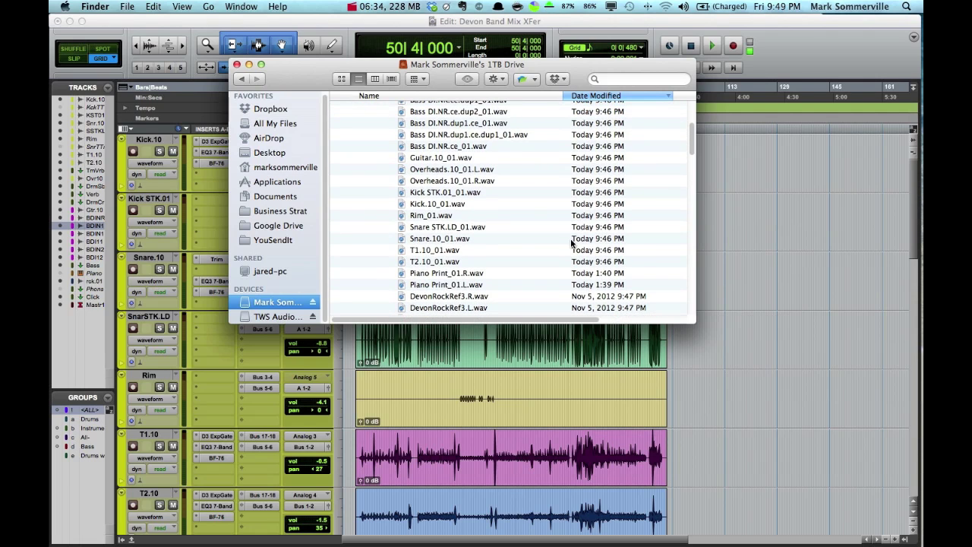
- Select the 18 consolidated WAVs from T2.10_01.wav up to Bass DI.NR.dup1.ce.dup2_01.wav
click(553, 261)
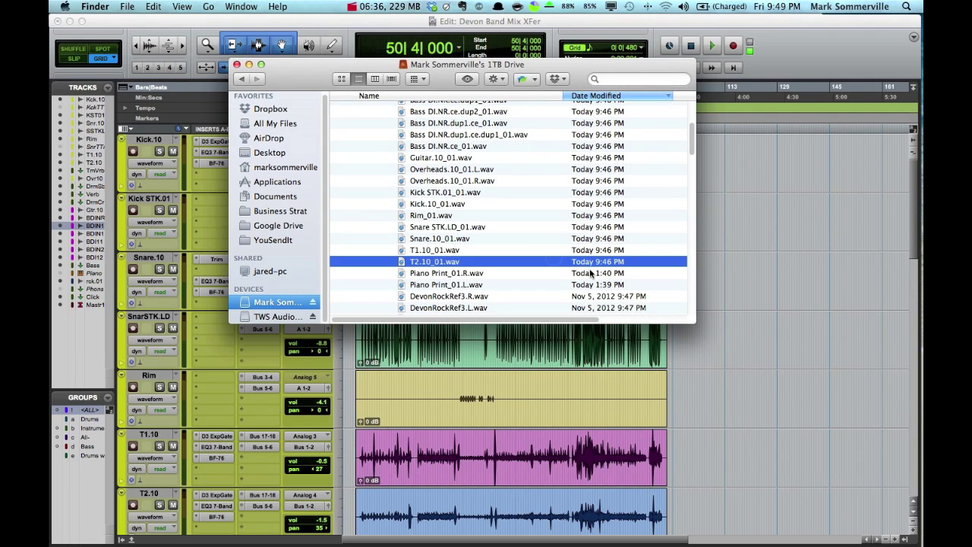
scroll(553, 256, up, 3)
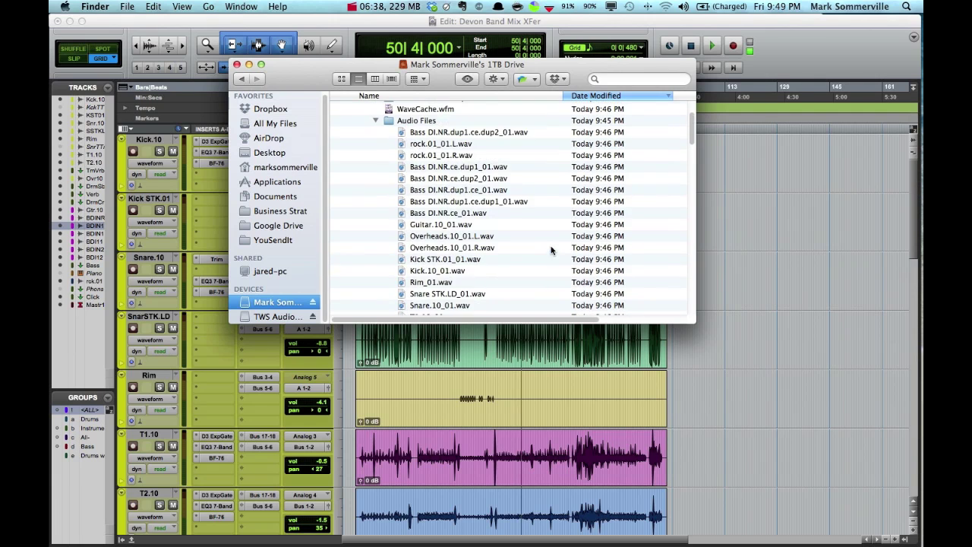
shift+click(486, 130)
scroll(563, 200, down, 1)
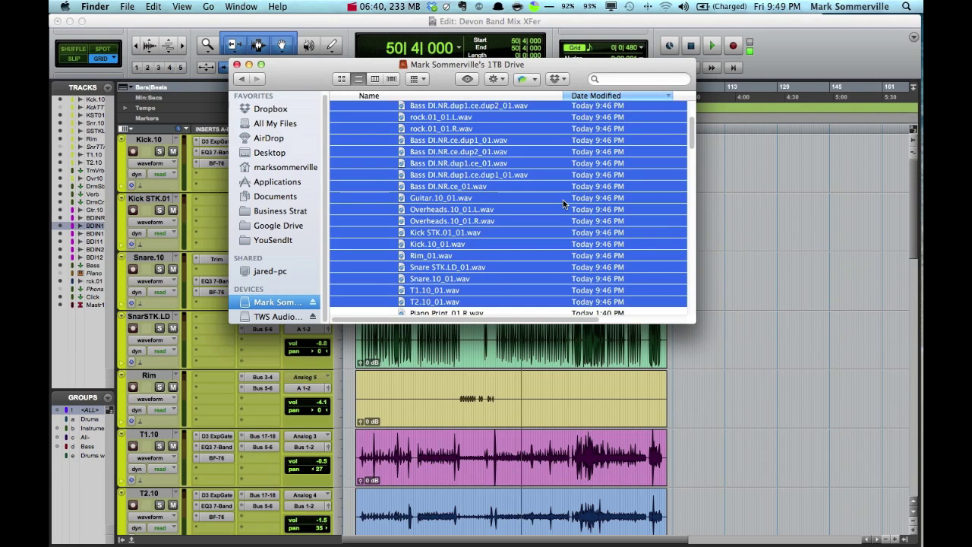
scroll(563, 200, down, 1)
scroll(563, 200, up, 1)
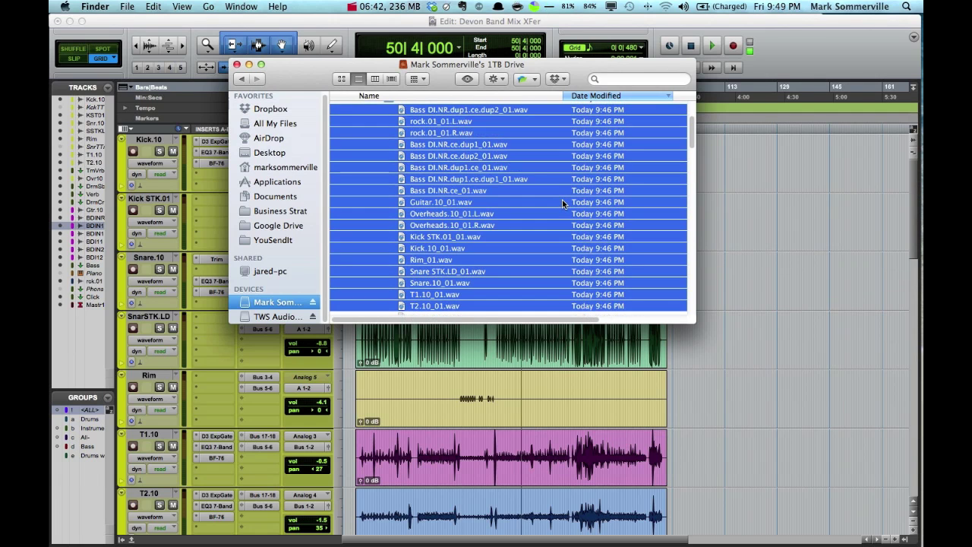
scroll(580, 237, down, 1)
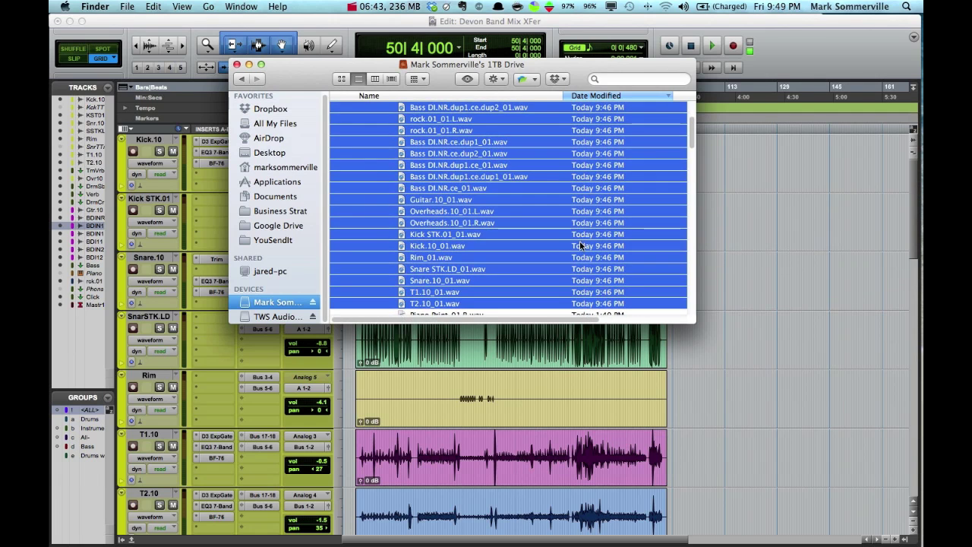
right_click(524, 210)
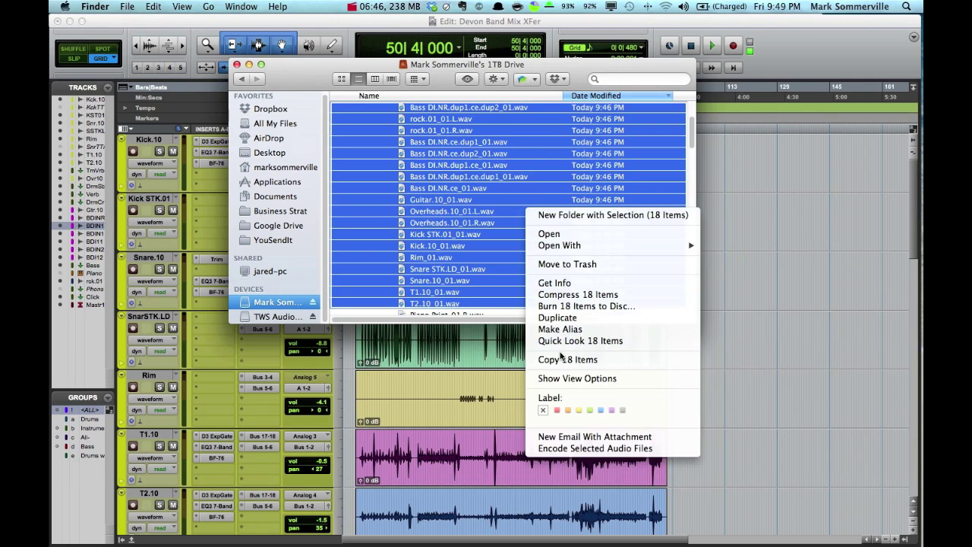
- Copy the 18 WAVs, create 'WAVs for Devon Band Mix' in Sessions, and paste them inside
click(560, 358)
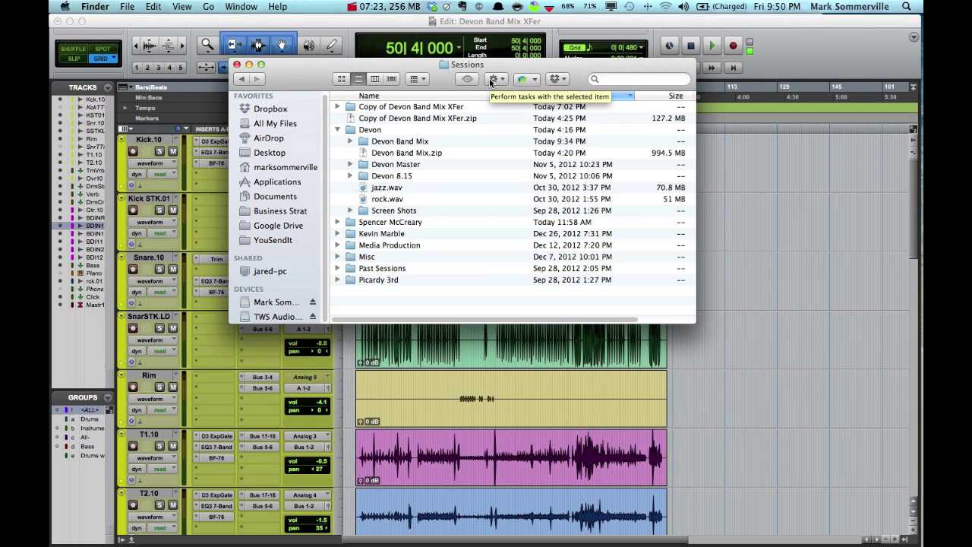
click(492, 80)
click(503, 92)
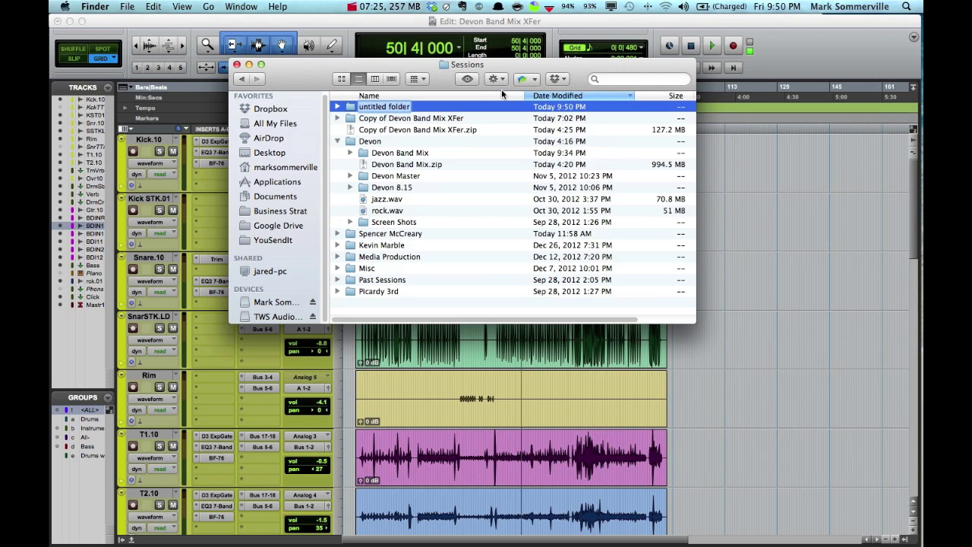
text(WAVs)
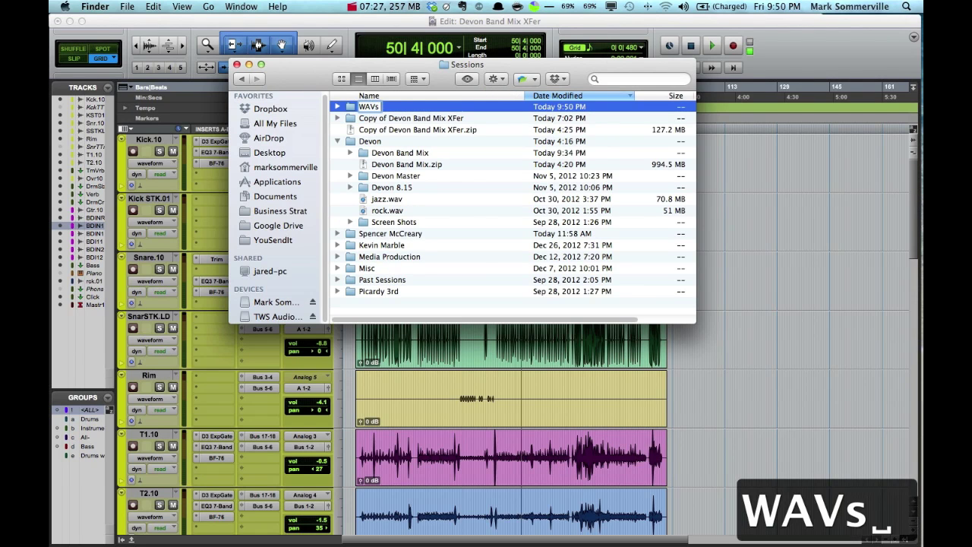
text( for Devon B)
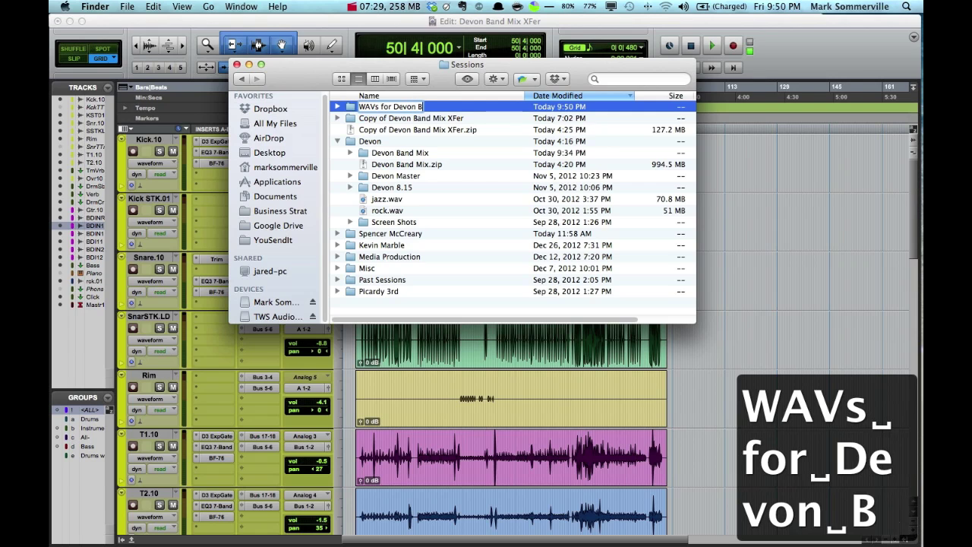
text(and Mix)
key(Return)
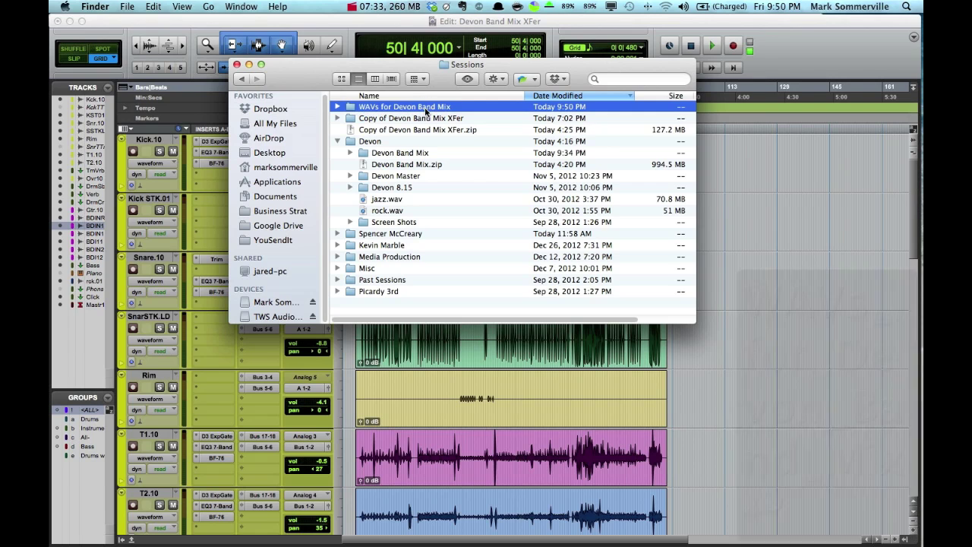
double_click(426, 112)
right_click(425, 109)
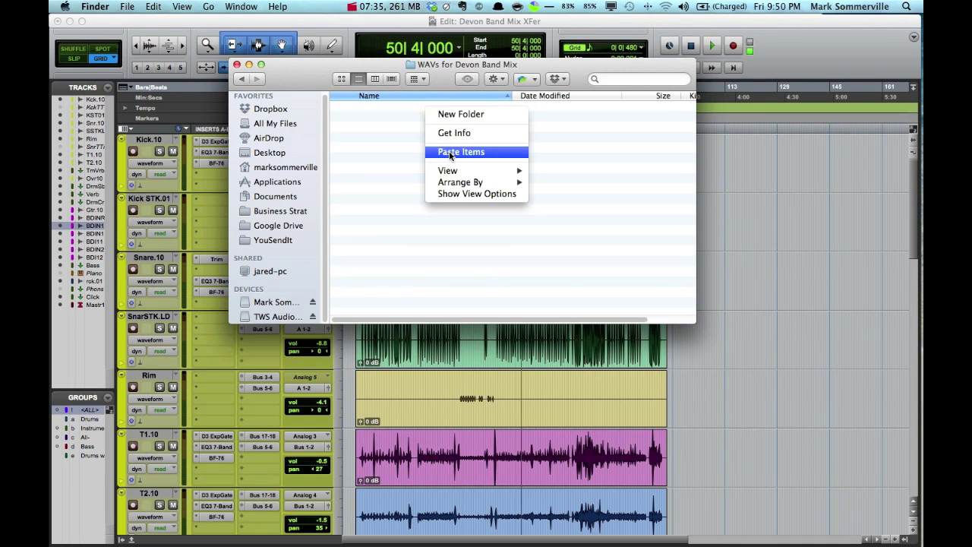
click(450, 153)
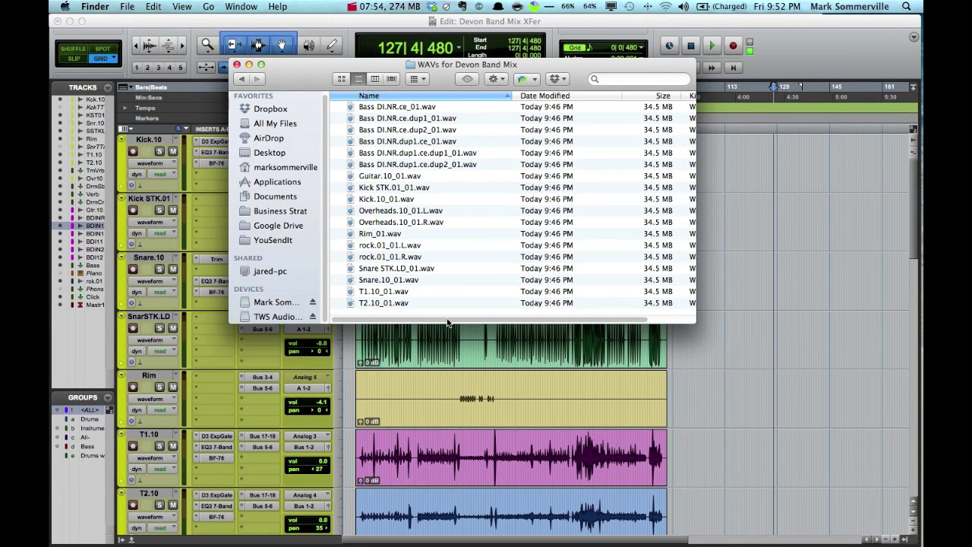
- Back in Sessions, append '.120bpm' to the WAV folder's name through Get Info
click(242, 79)
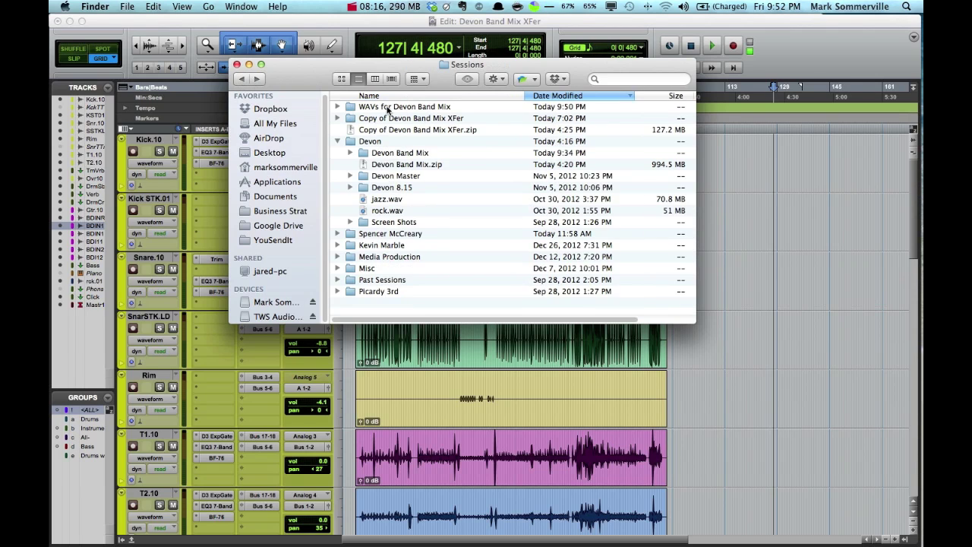
right_click(388, 109)
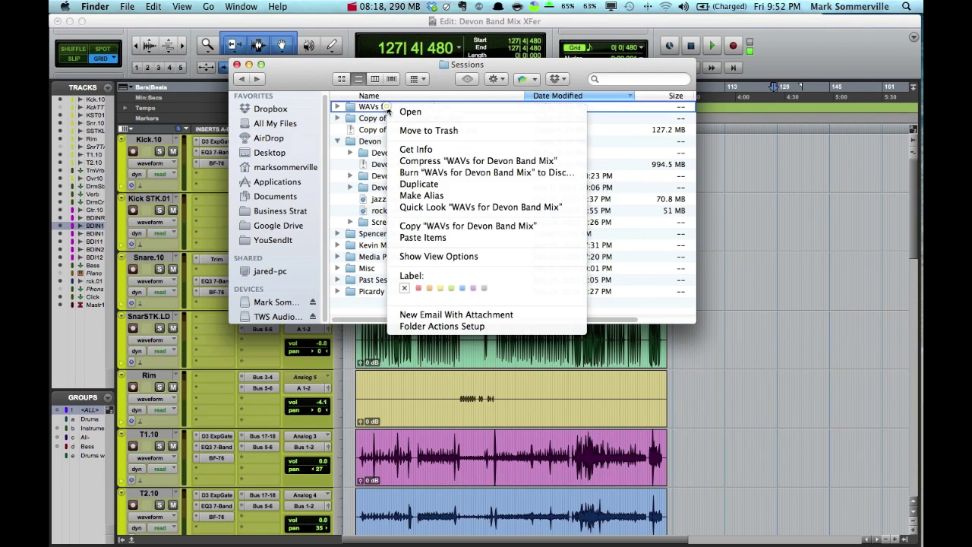
click(410, 149)
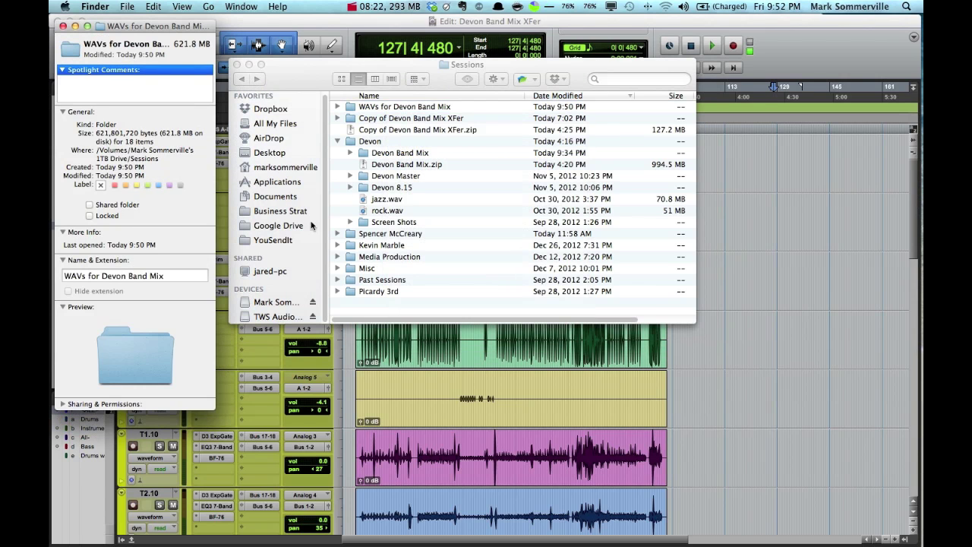
click(188, 275)
text(.1)
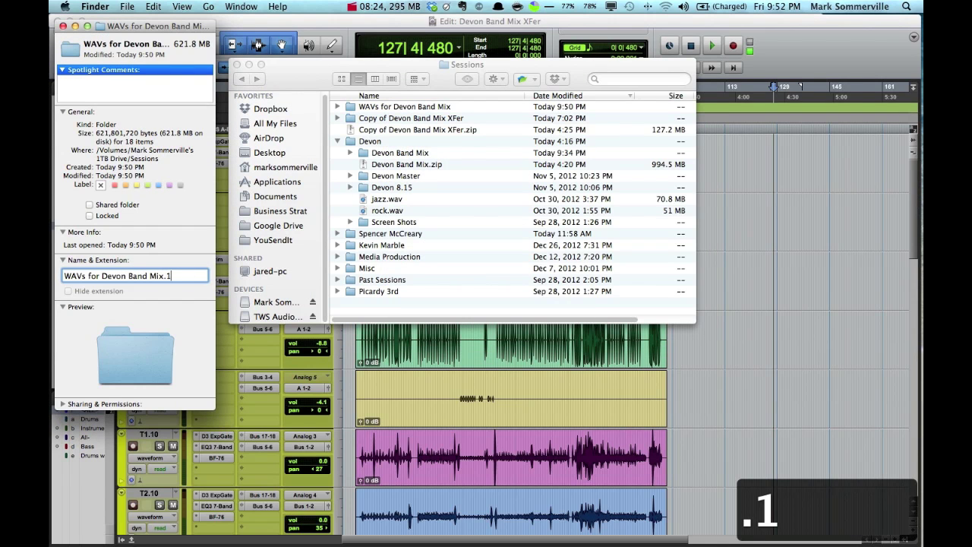
text(20bpm)
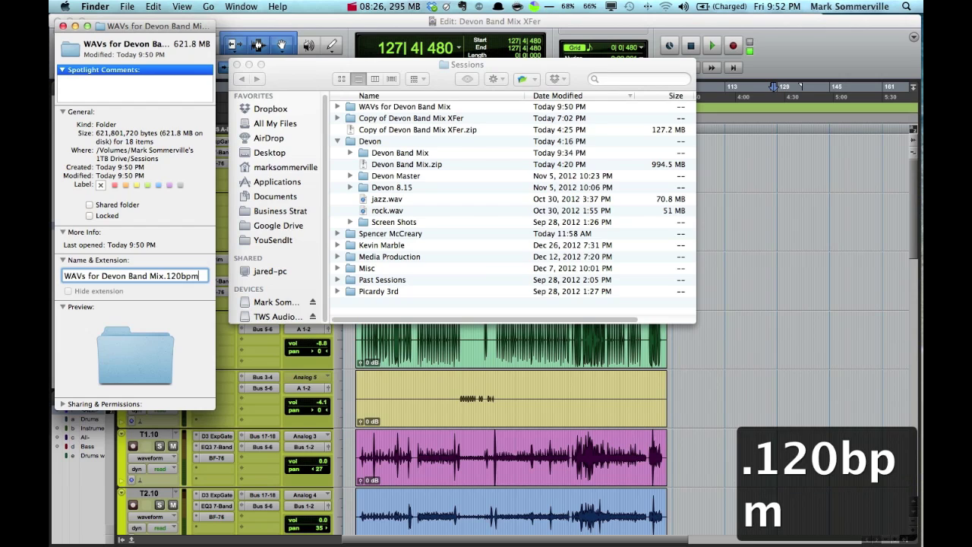
key(Return)
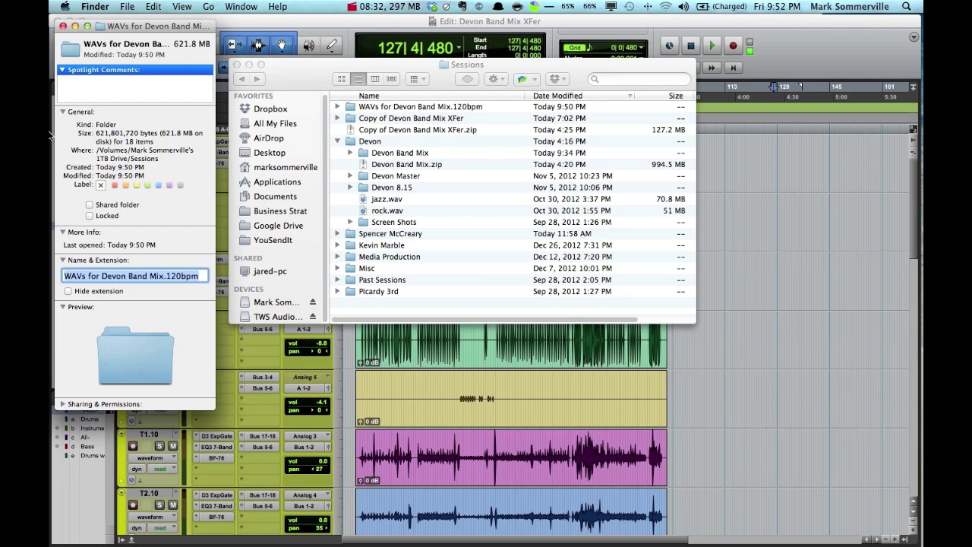
click(64, 26)
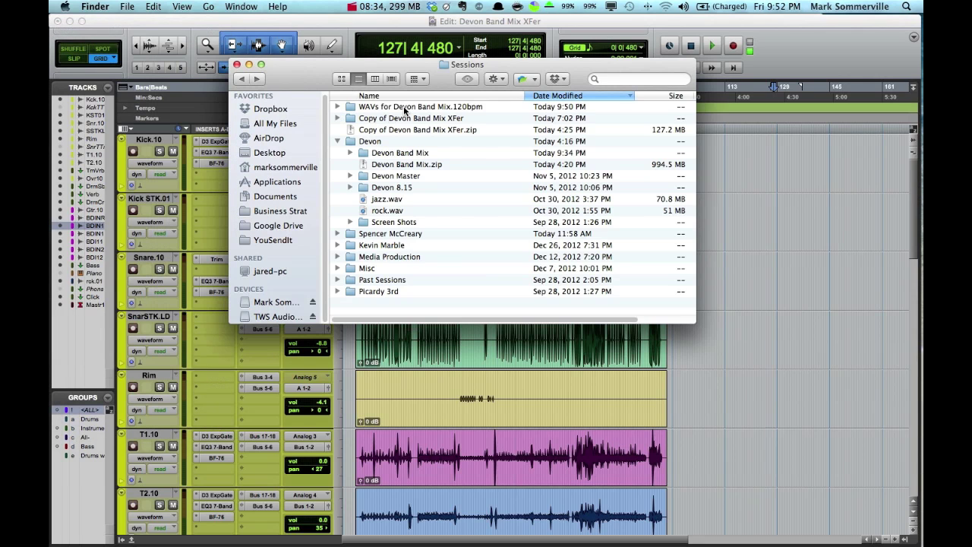
- Compress the 'WAVs for Devon Band Mix.120bpm' folder into a zip from its context menu
click(405, 108)
right_click(405, 109)
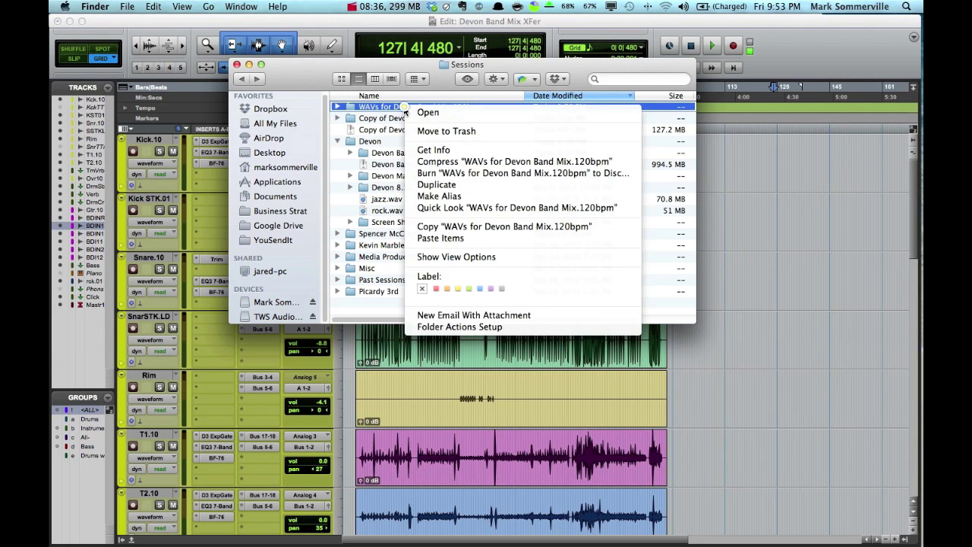
click(444, 162)
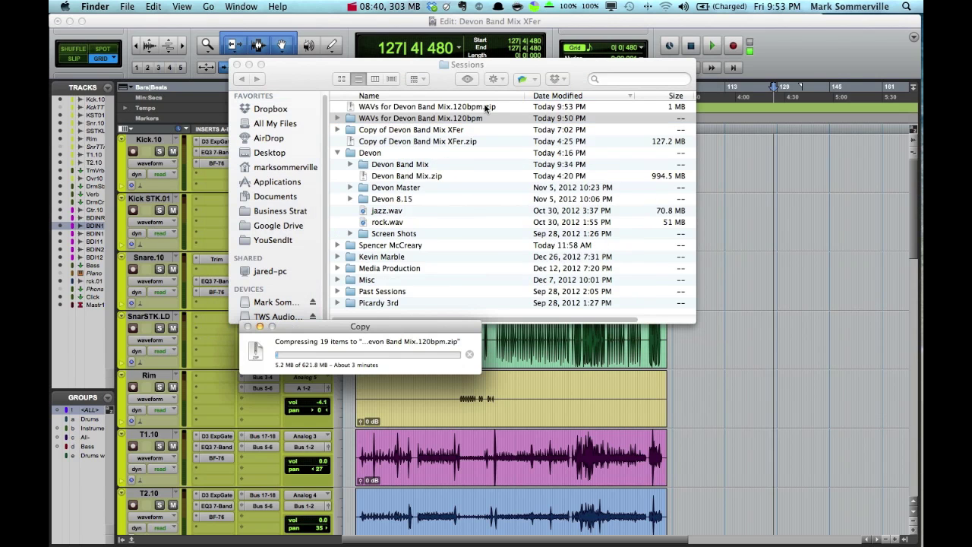